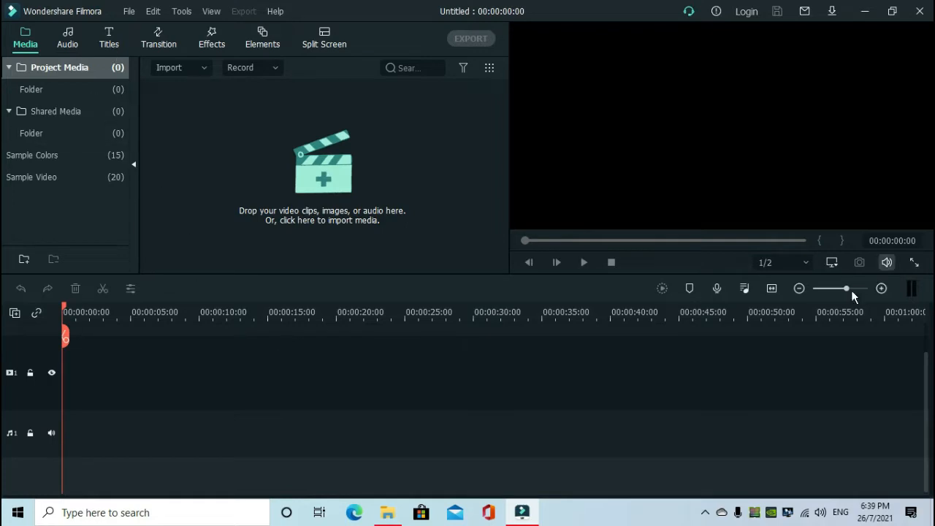
Step: Add the Black sample color to the start of video track 1
click(71, 155)
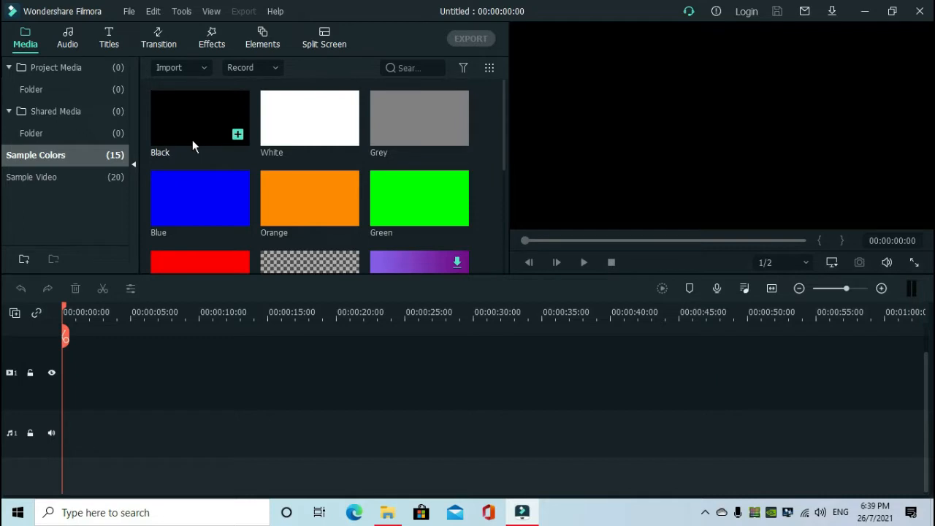
scroll(254, 192, down, 3)
scroll(328, 246, up, 3)
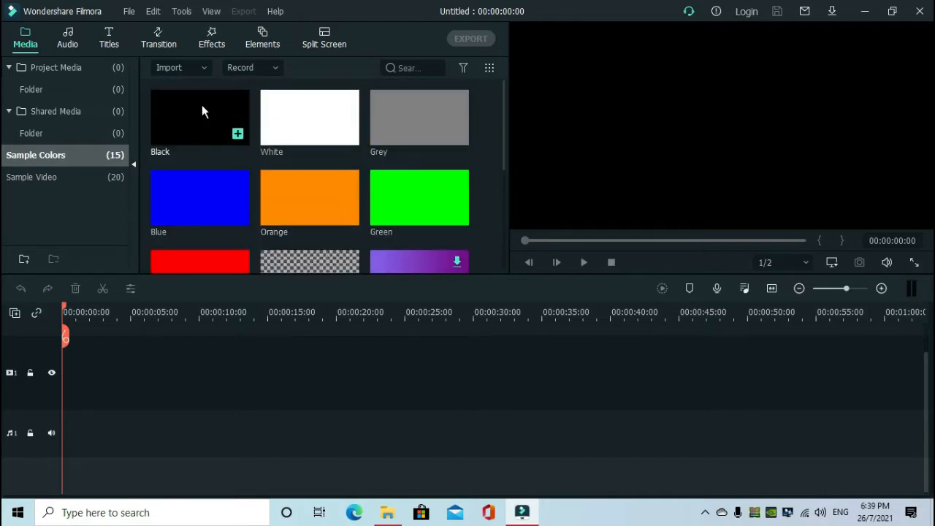
drag(201, 105, 71, 366)
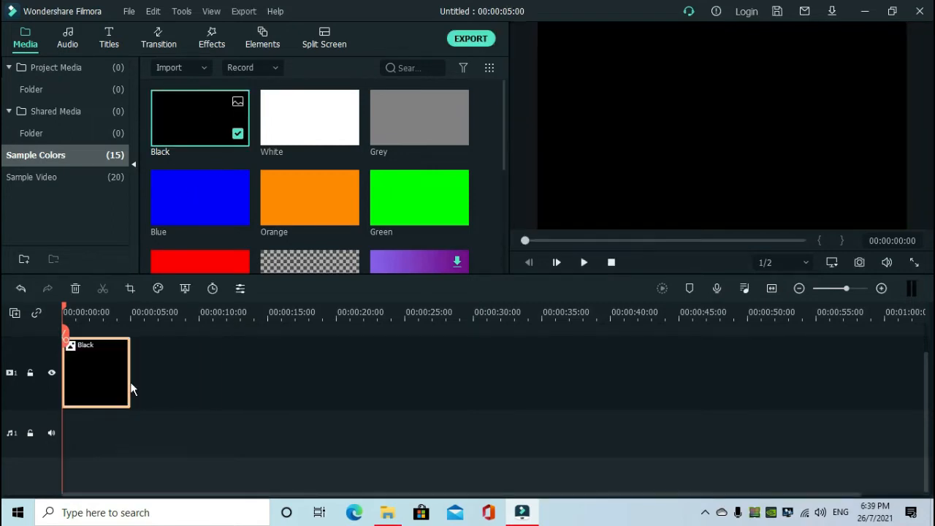
Step: Set the Black clip's duration to 00:00:15:00
right_click(120, 377)
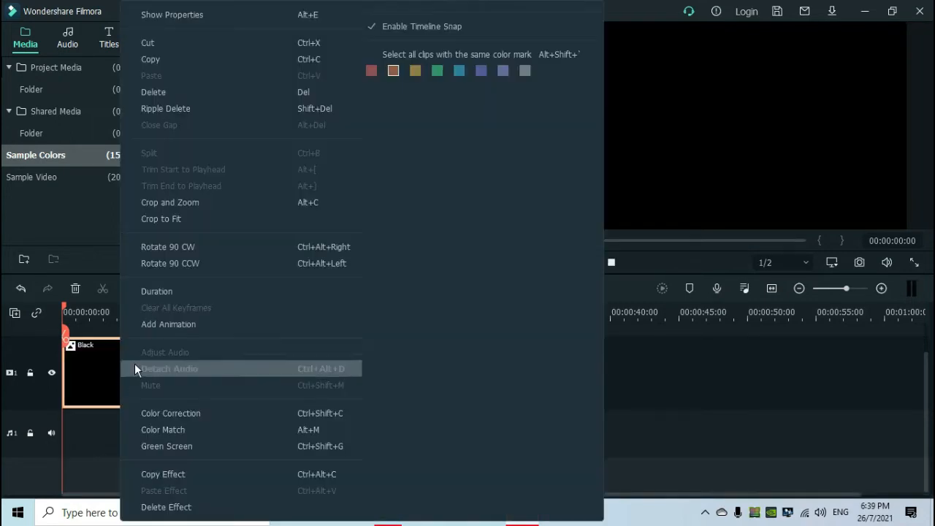
click(679, 390)
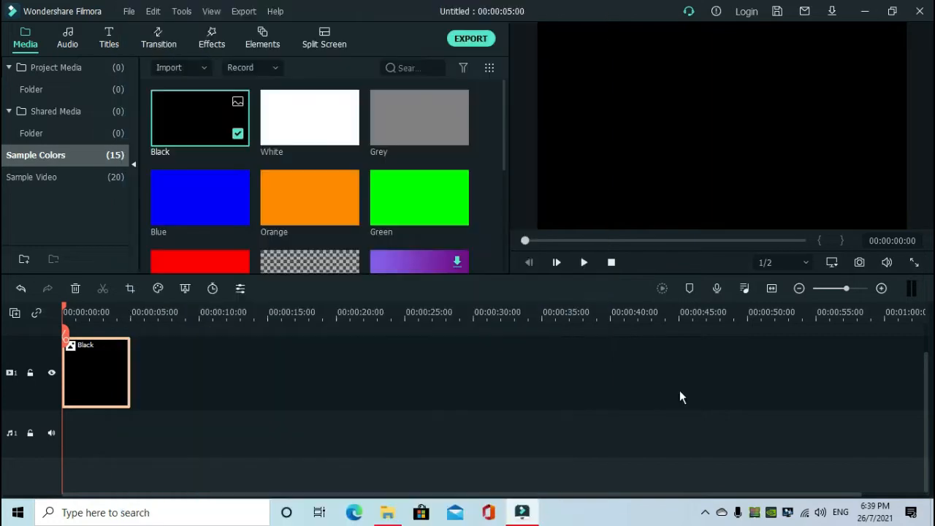
right_click(102, 374)
click(145, 289)
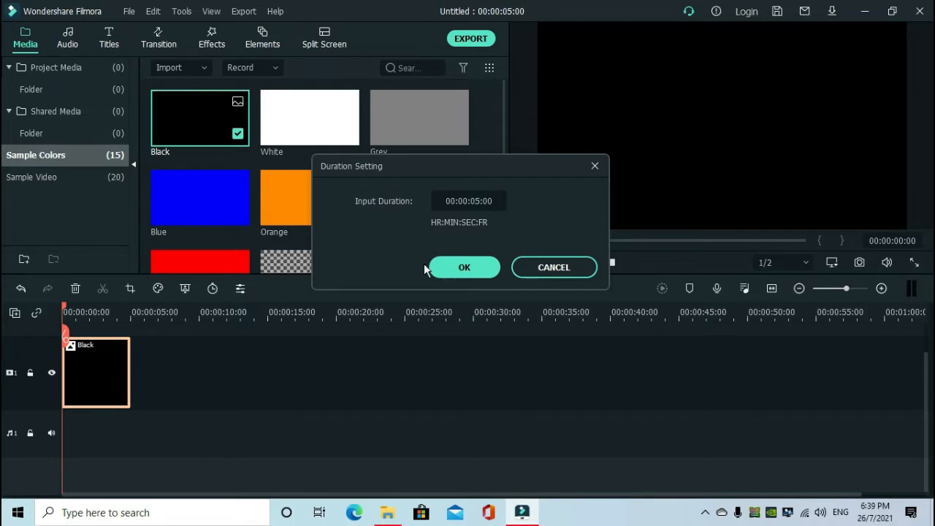
click(479, 201)
key(BackSpace)
key(BackSpace)
text(20)
key(BackSpace)
key(BackSpace)
text(10)
key(BackSpace)
text(5)
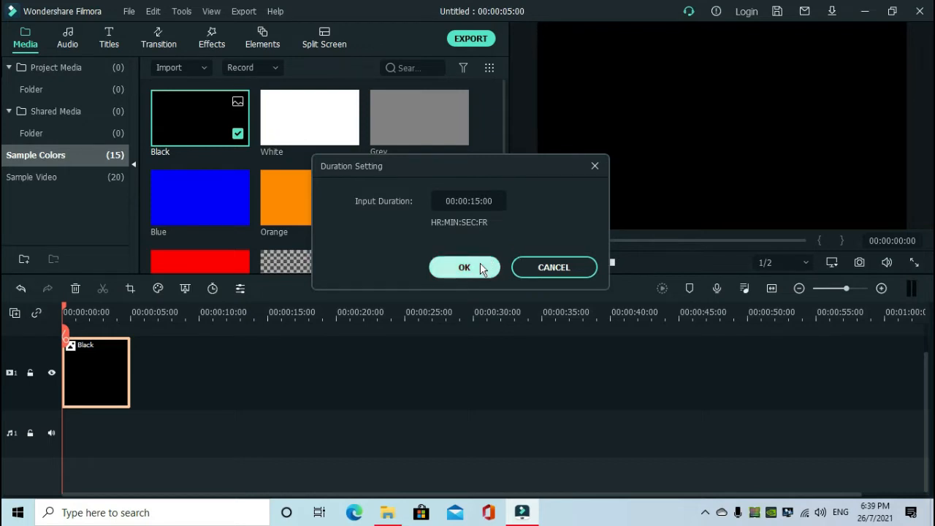
key(Return)
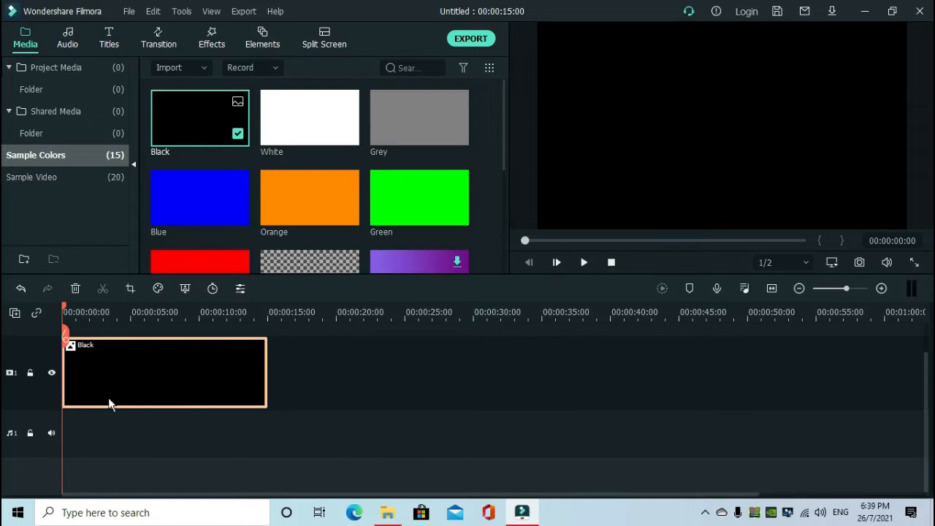
Step: Import the MP3 "yt1s.com - Dope New Intro For Channel" from Downloads and place it at the start of audio track 1
click(67, 38)
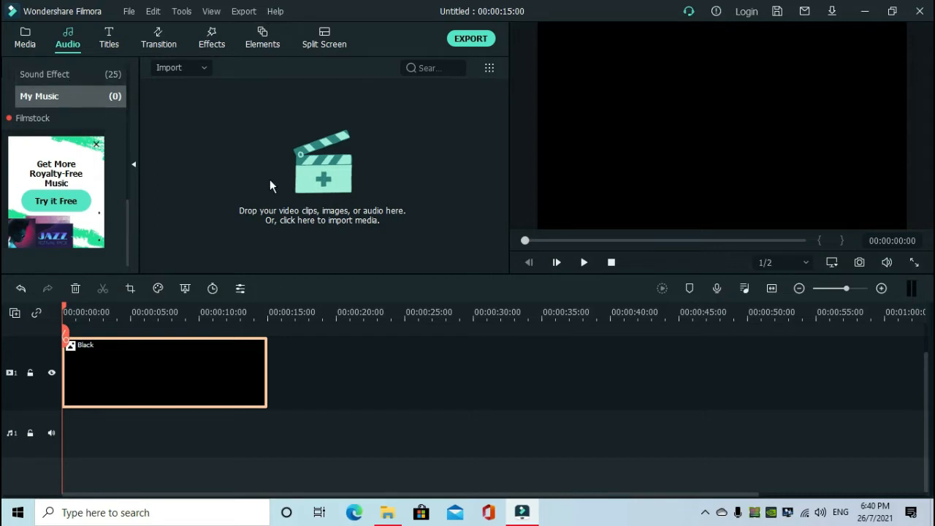
click(312, 188)
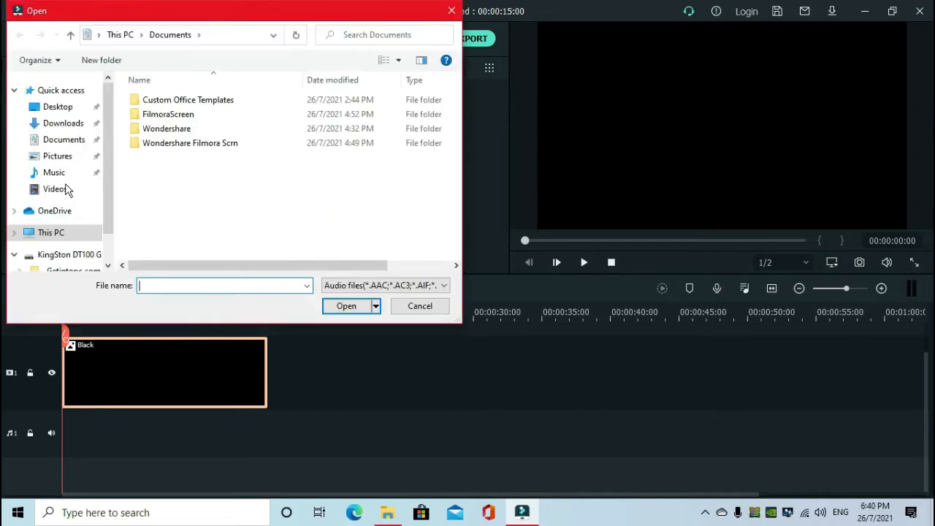
click(59, 124)
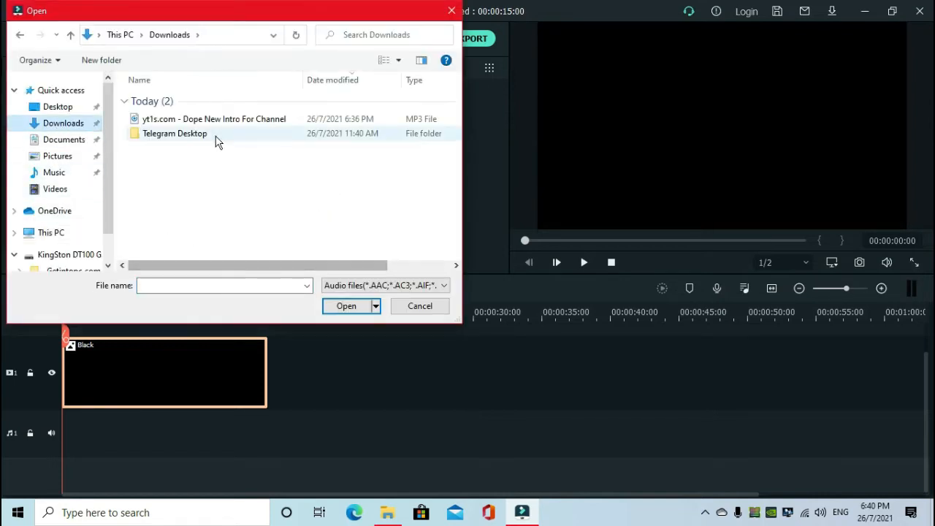
click(211, 119)
click(345, 306)
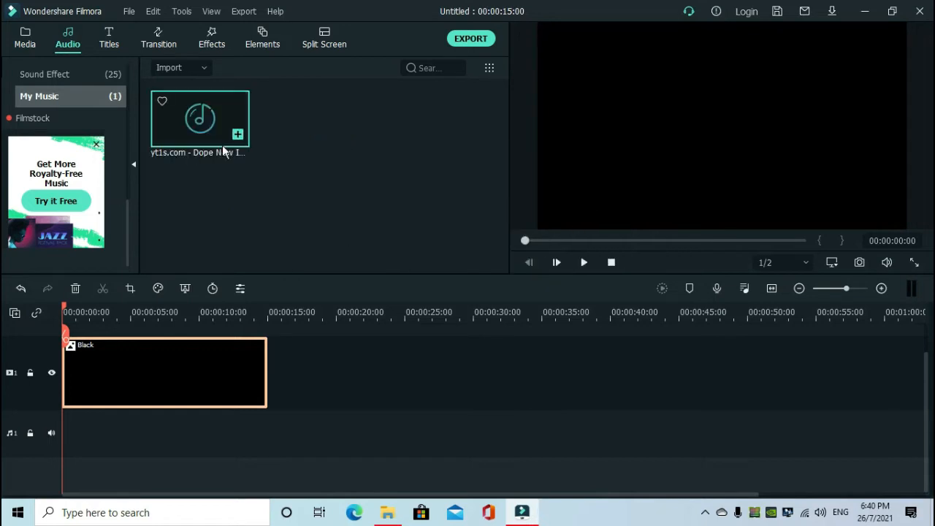
drag(198, 134, 68, 434)
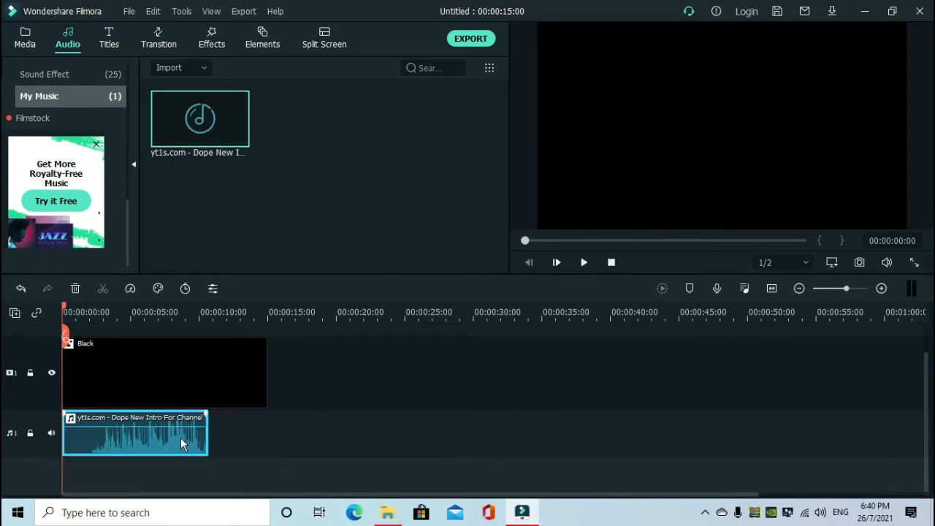
Step: Trim the end of the Black clip to match the end of the music clip, and play back the result
click(243, 371)
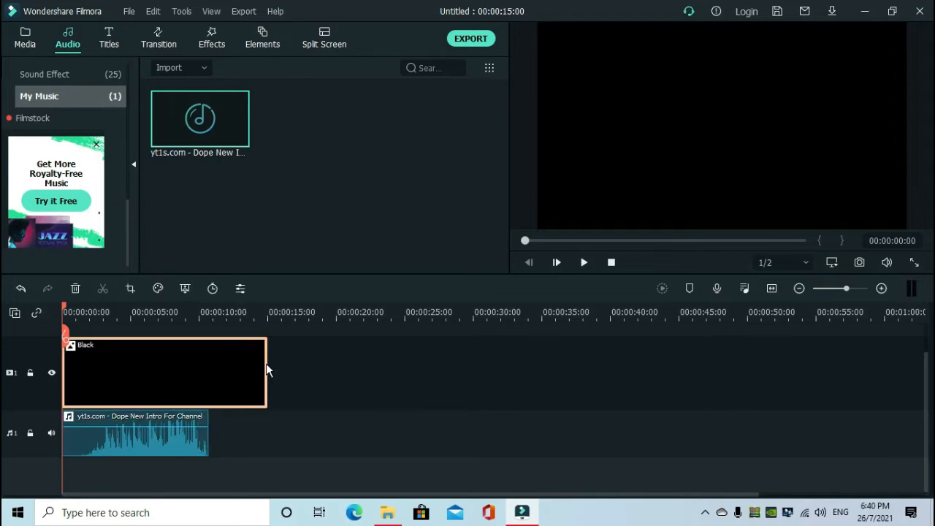
drag(266, 363, 207, 375)
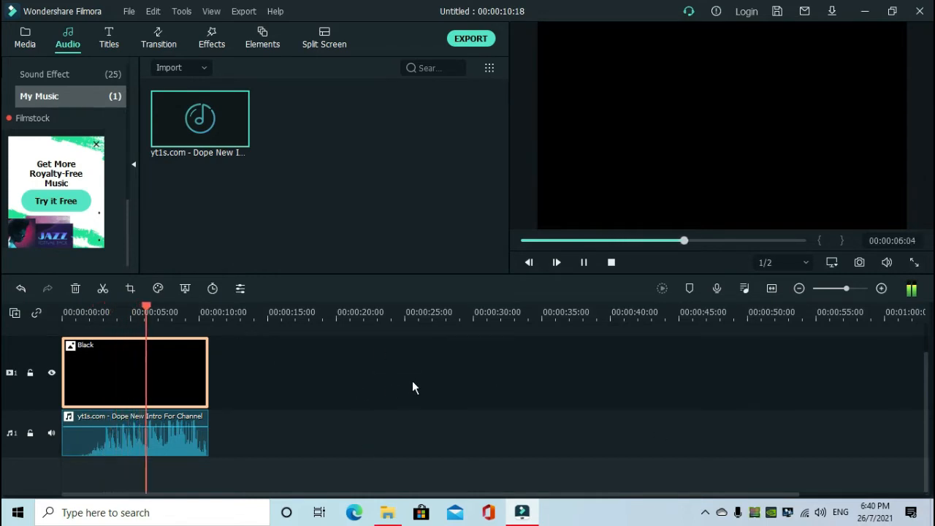
click(586, 262)
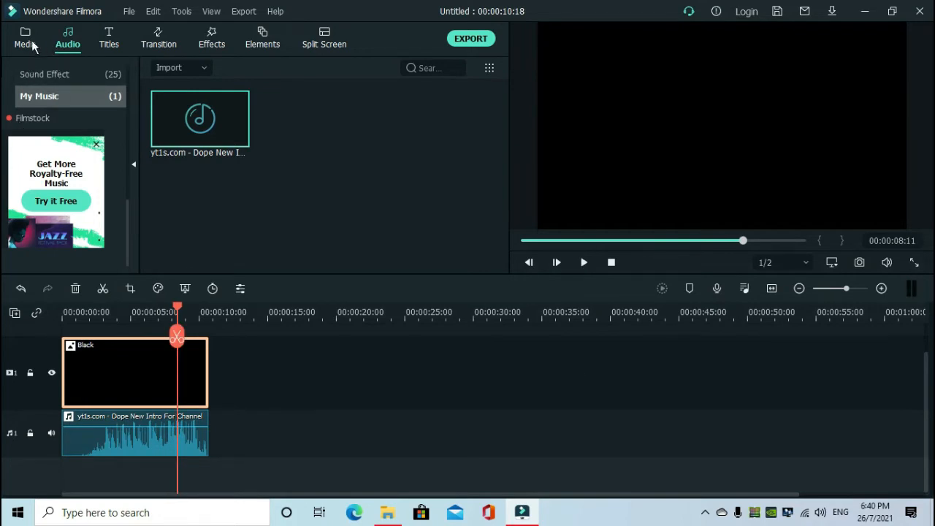
Step: Add the favorite title Gaming Set Racing Opener 1 at the start of a new video track above the Black clip
click(109, 38)
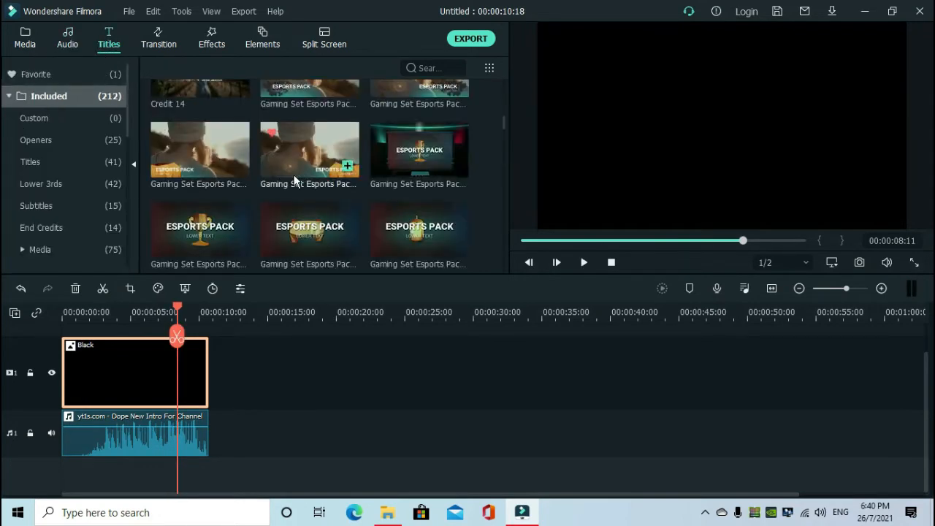
scroll(293, 181, up, 10)
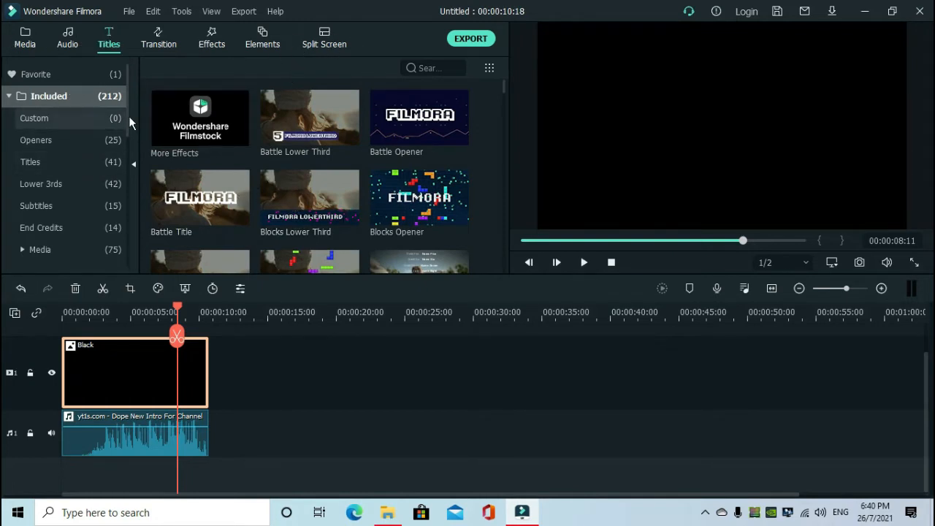
click(96, 75)
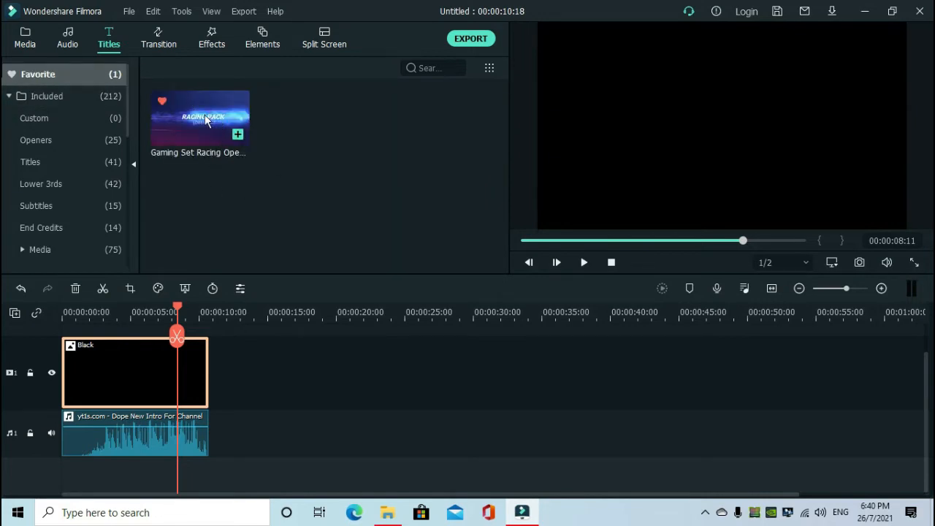
click(182, 106)
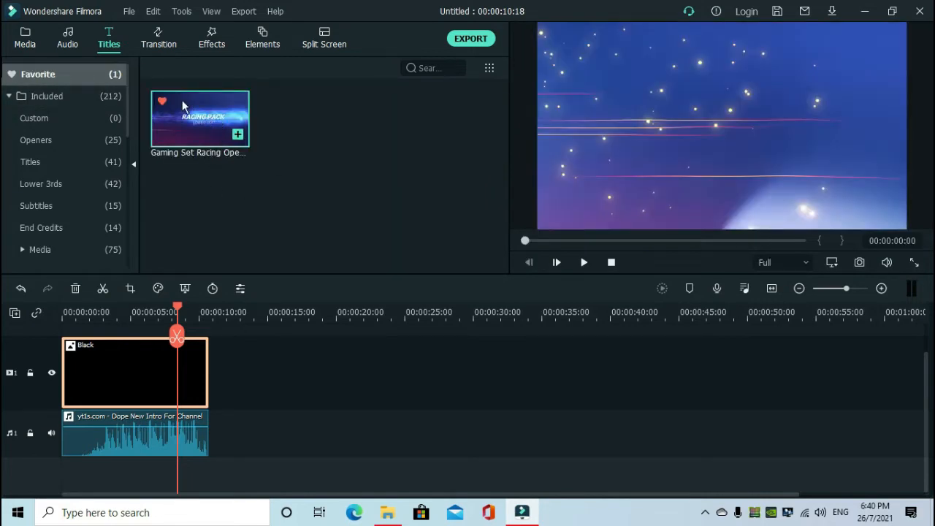
drag(182, 100, 96, 416)
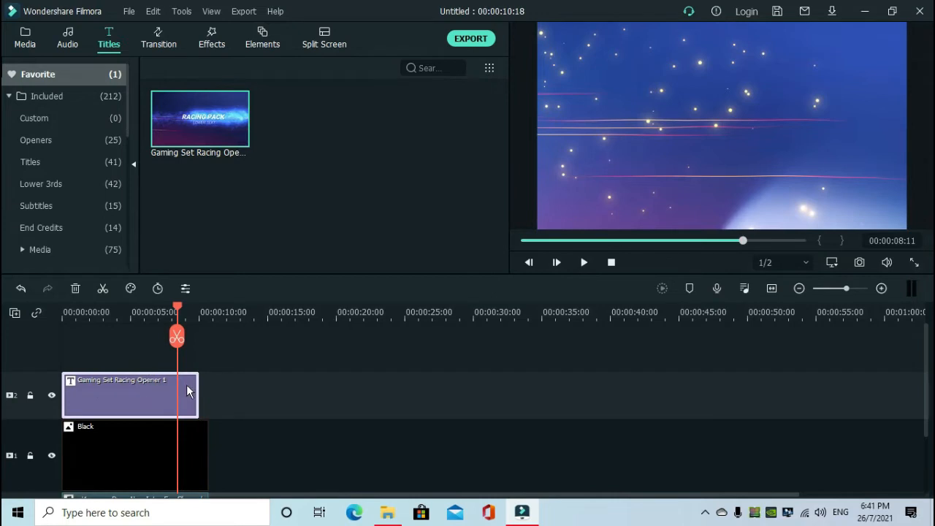
Step: Extend the end of the racing opener title to match the end of the Black clip
drag(198, 387, 234, 323)
scroll(203, 430, down, 2)
scroll(220, 380, up, 2)
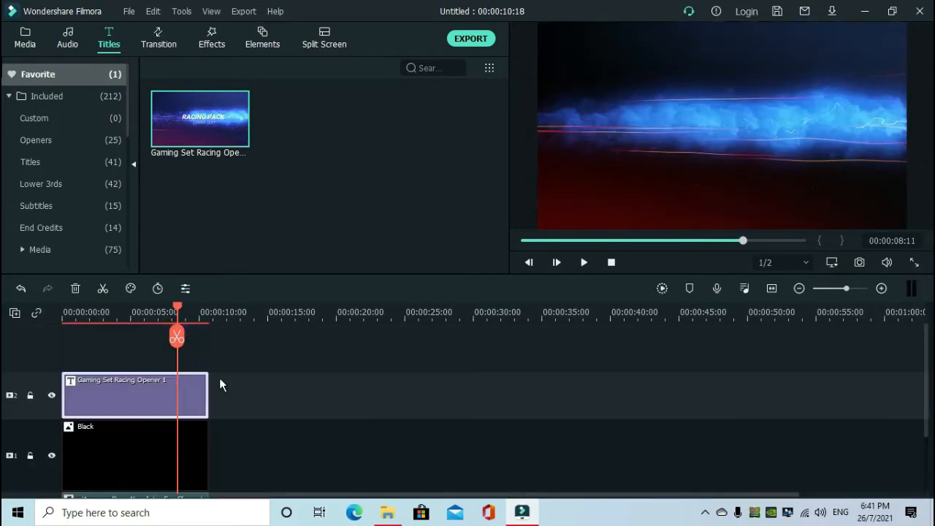
Step: Play the timeline from the beginning to preview the racing opener title with the music
click(67, 320)
click(584, 262)
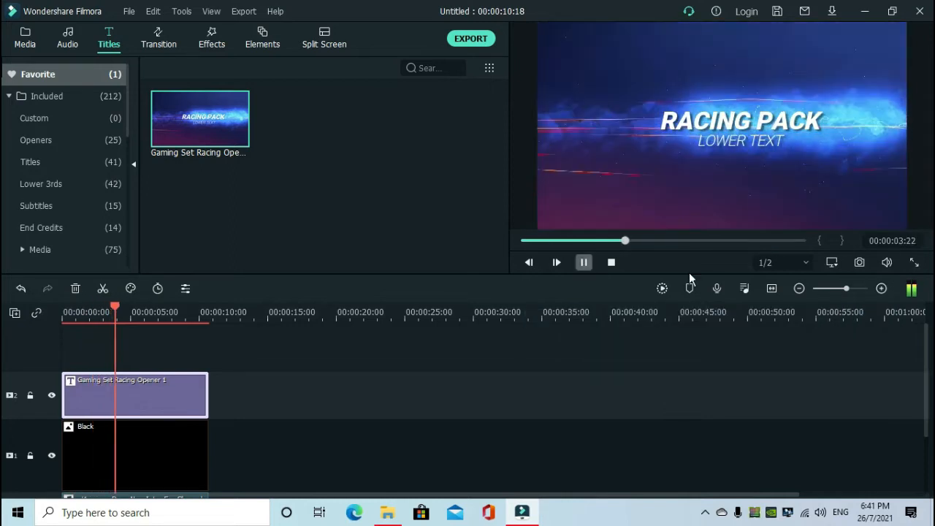
key(space)
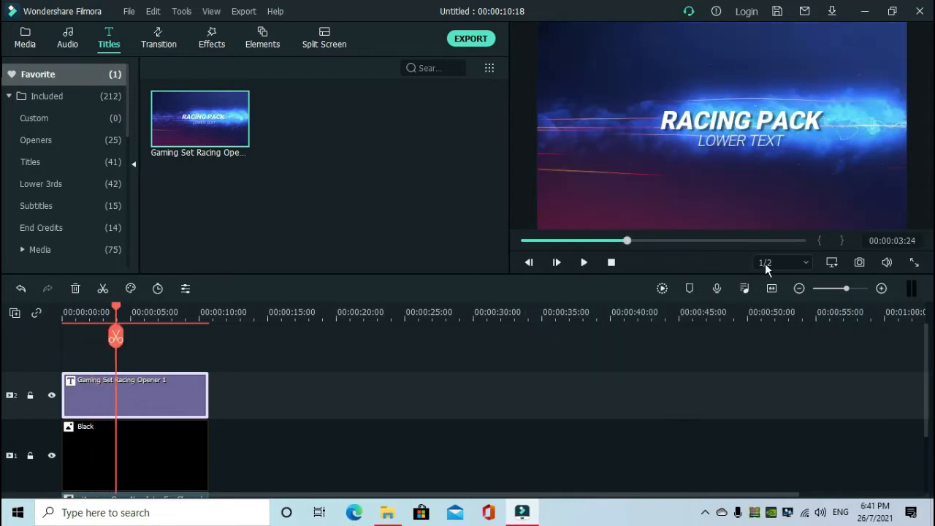
Step: Set the preview playback quality to 1/4, play a short section, and return the playhead to 00:00:00:00
click(766, 264)
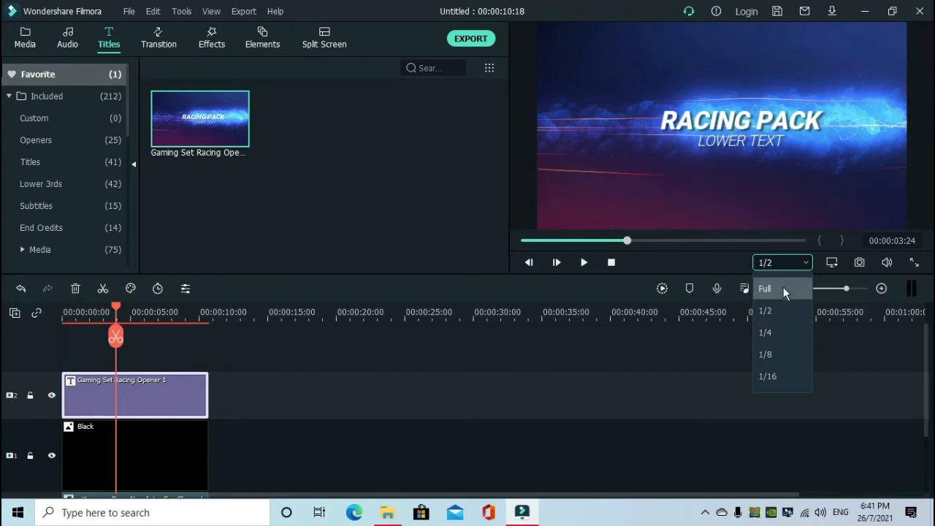
click(778, 333)
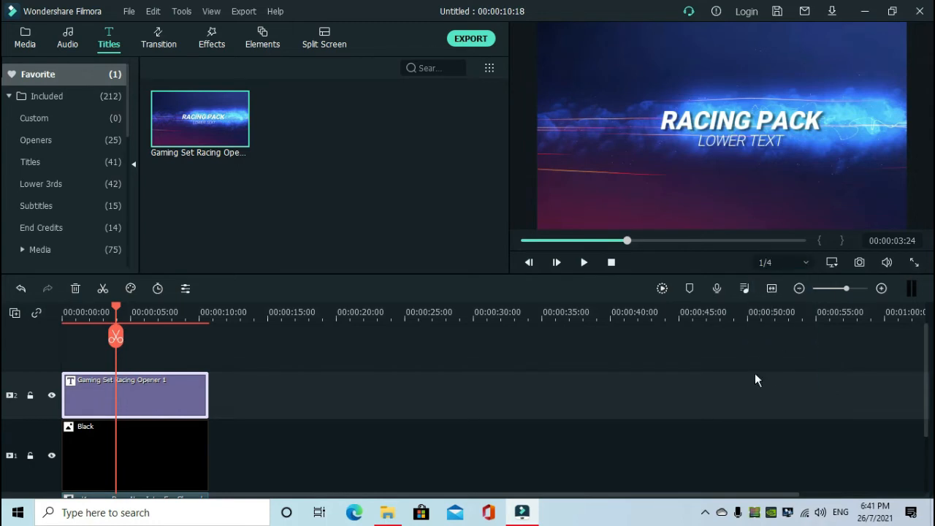
click(583, 263)
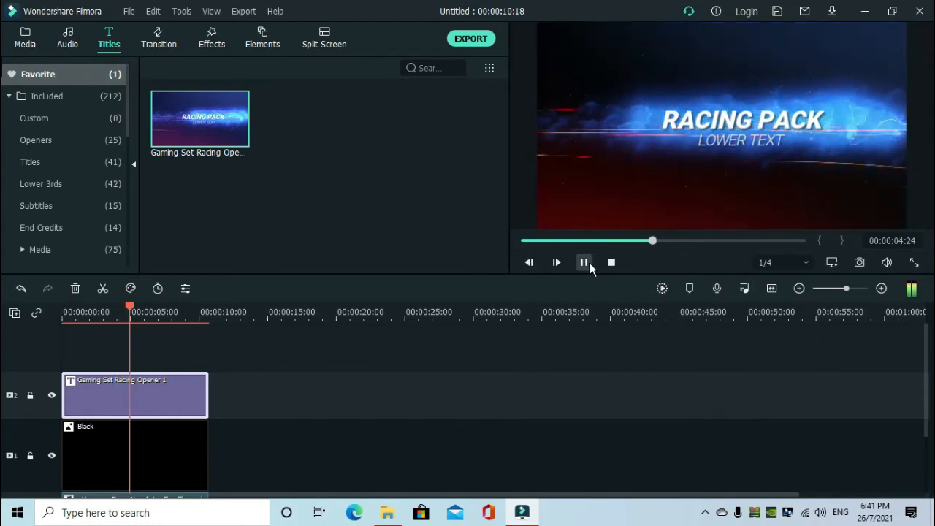
click(589, 263)
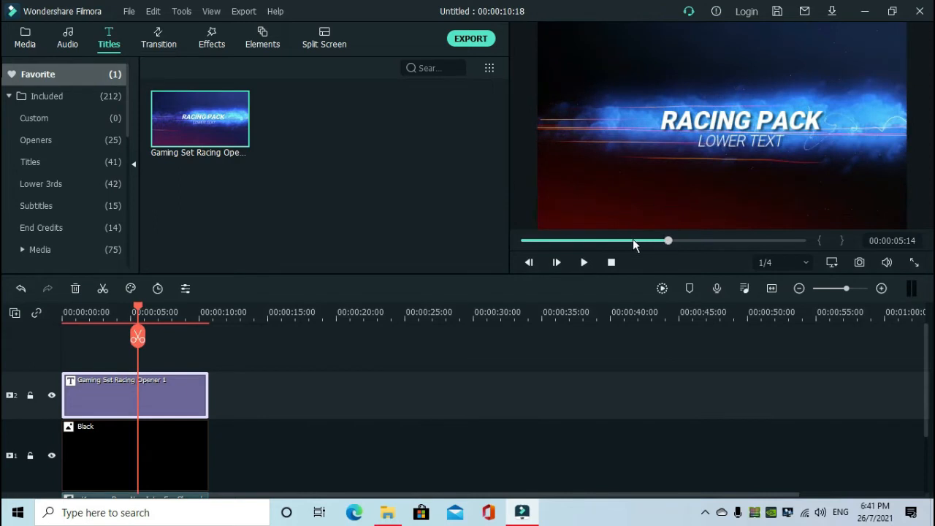
click(528, 241)
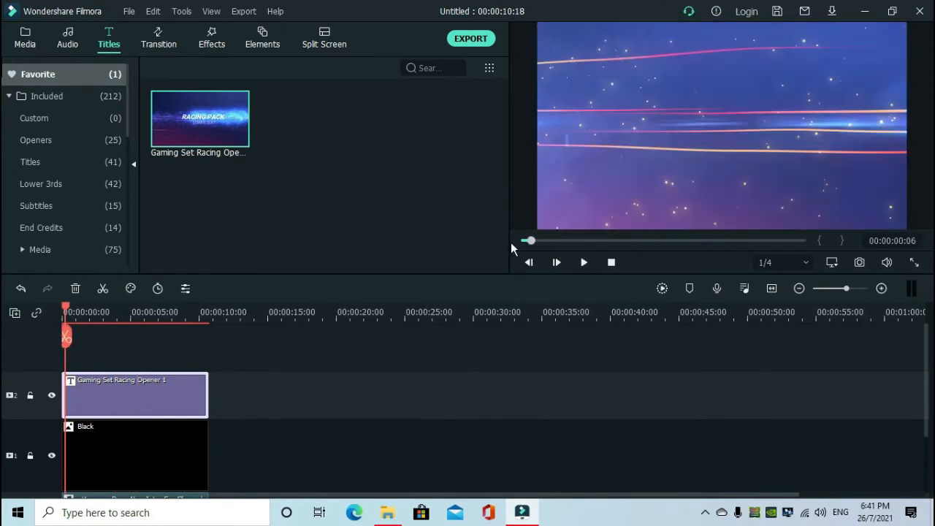
click(522, 240)
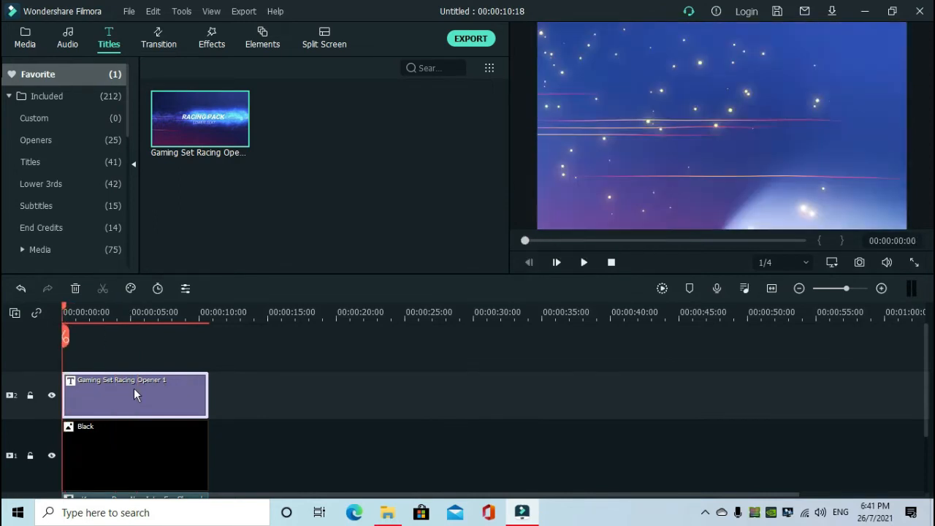
Step: Replace the racing opener title's main text RACING PACK with the channel's name
double_click(172, 381)
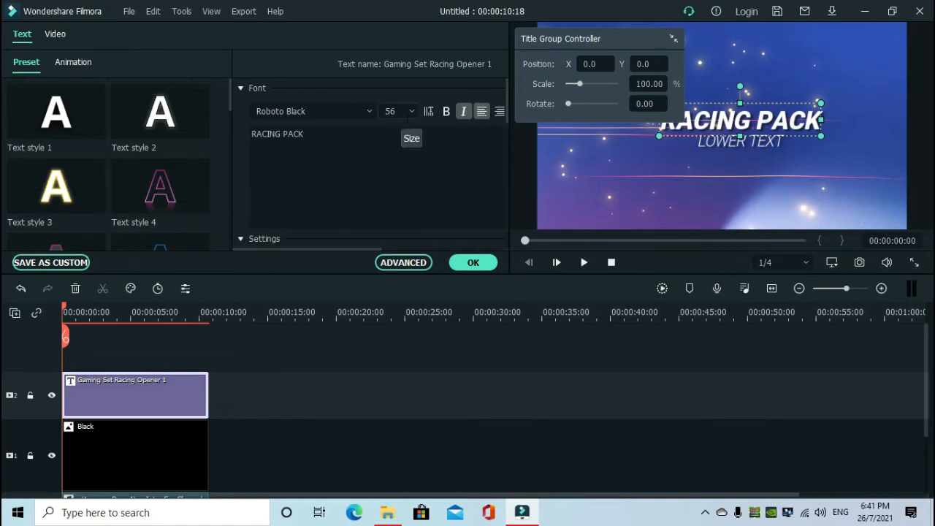
click(333, 138)
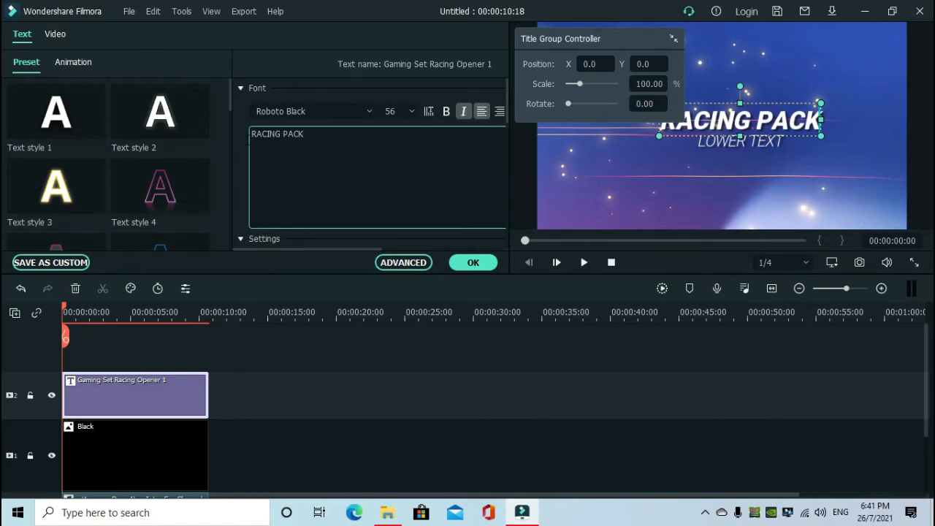
drag(305, 134, 250, 134)
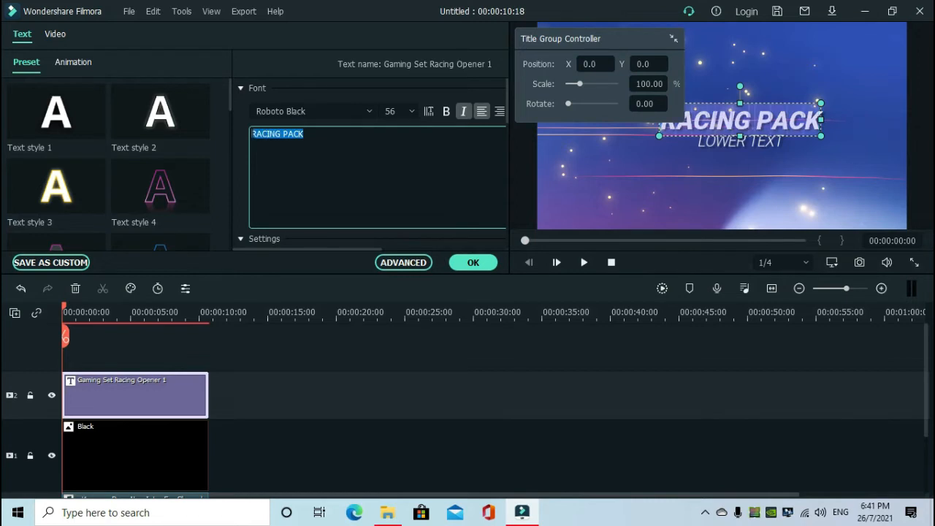
text(Barathwaj )
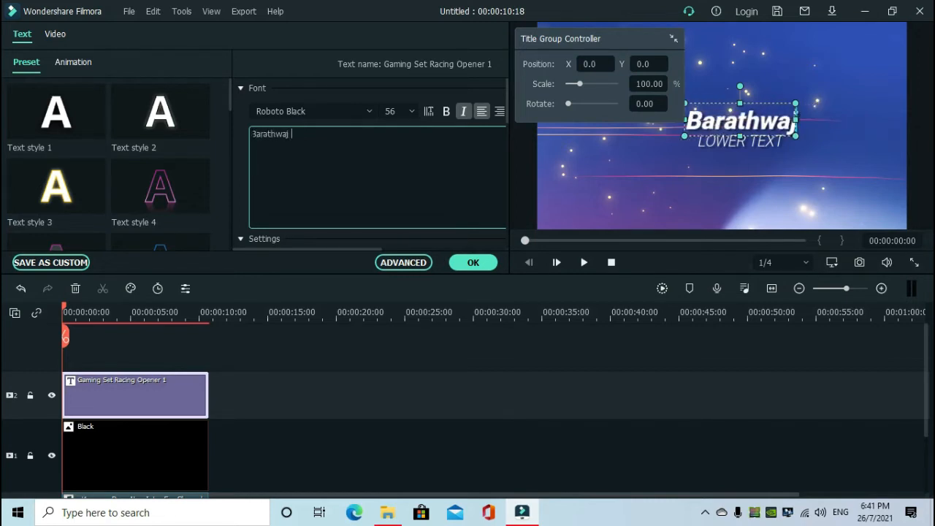
text(Tech gad)
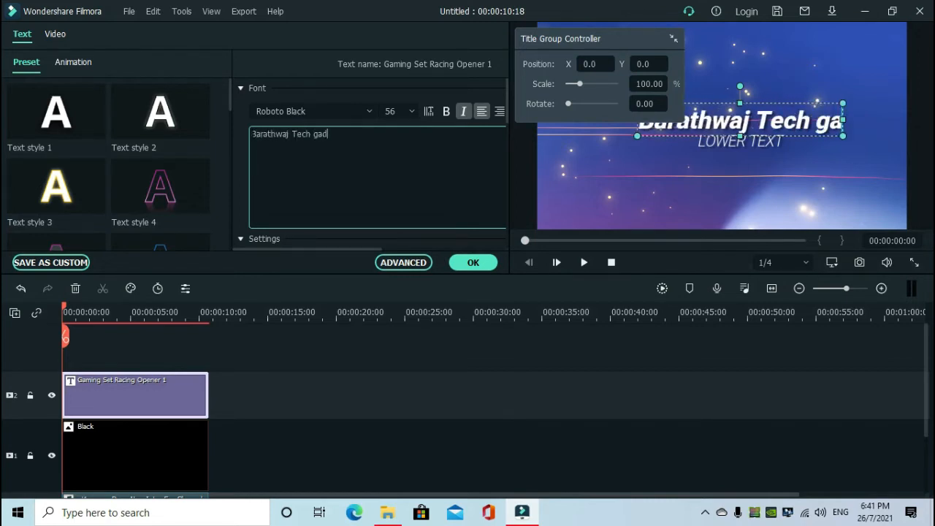
text(gets)
key(BackSpace)
key(BackSpace)
key(BackSpace)
key(BackSpace)
key(BackSpace)
key(BackSpace)
key(BackSpace)
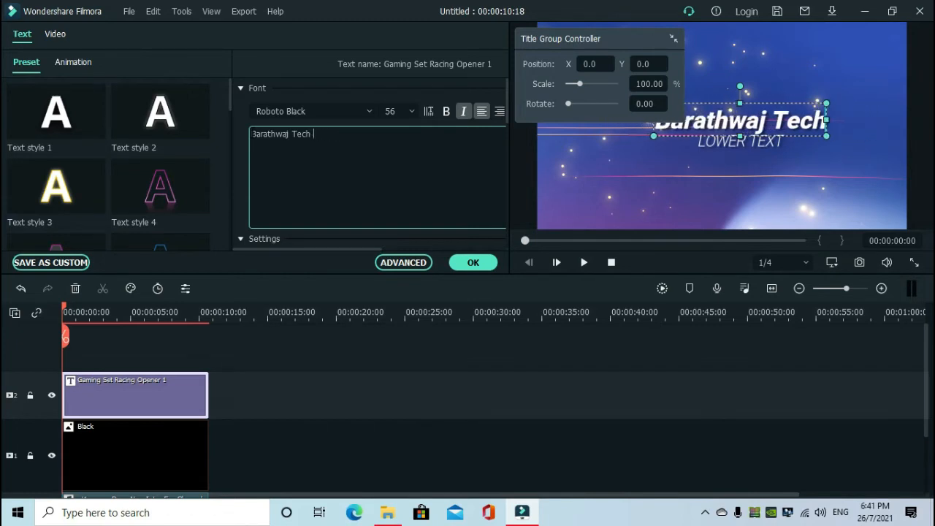
text(Gadgets)
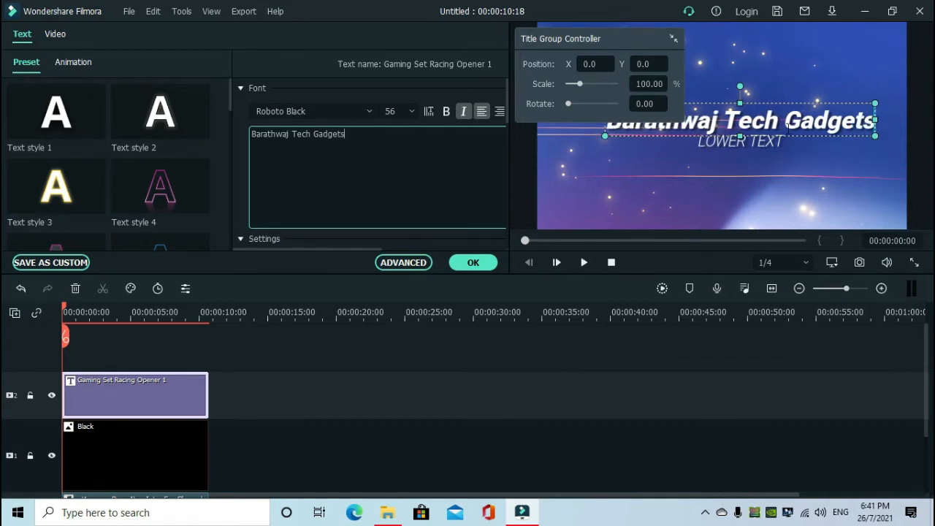
Step: Replace the racing opener's LOWER TEXT line with "Anything Is Possible" and apply the title edits
click(774, 146)
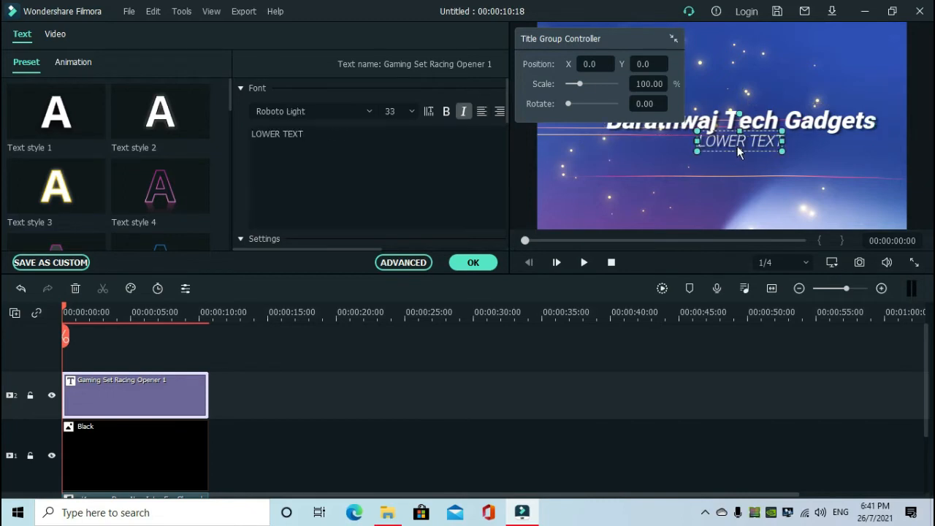
drag(306, 135, 251, 134)
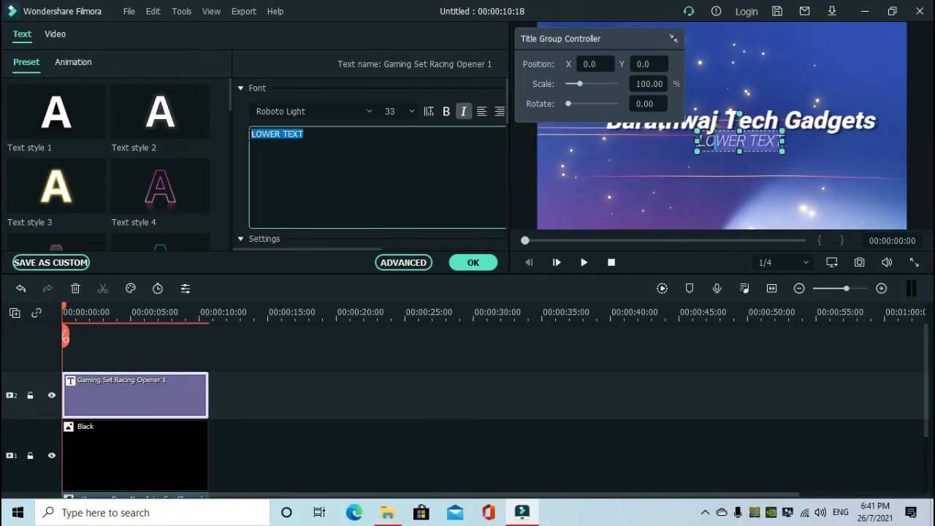
text(Any)
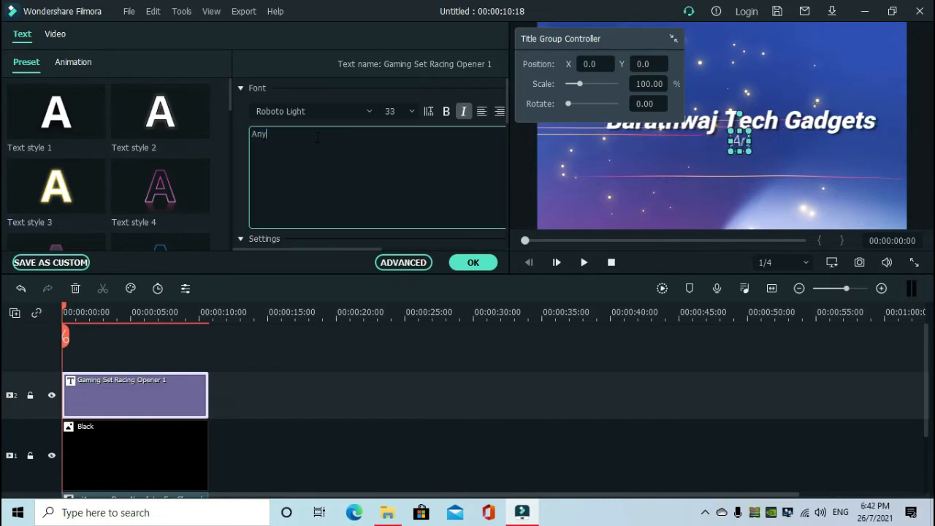
text(thing)
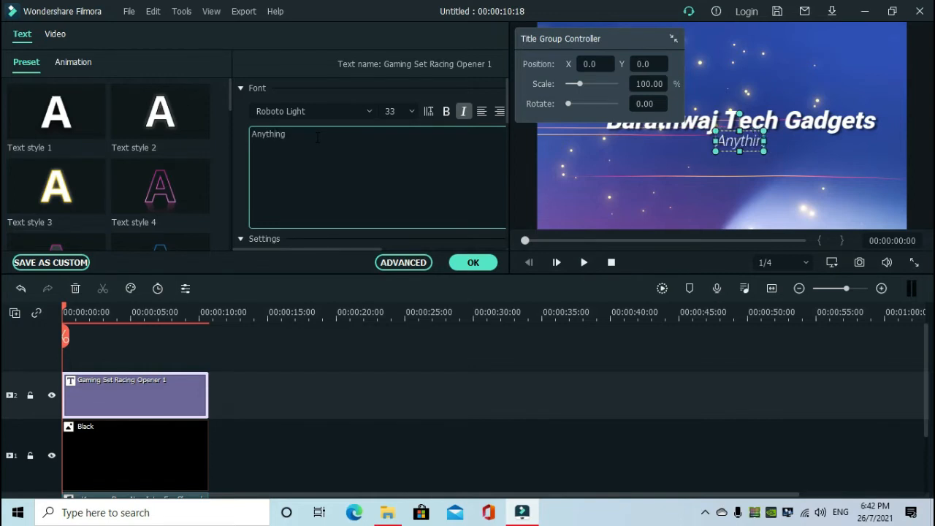
text( Is Possible)
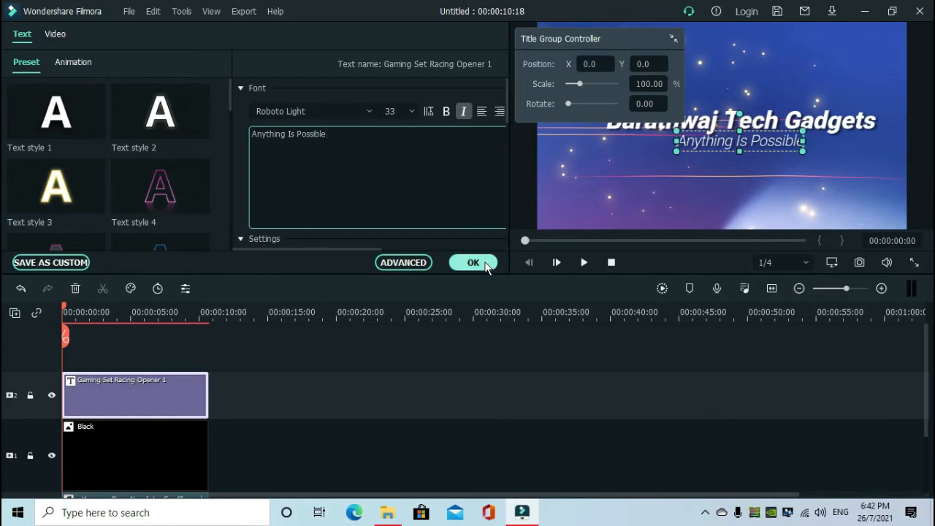
click(473, 263)
Step: Play the timeline to preview the edited title text and look over the title, background and music tracks
click(753, 174)
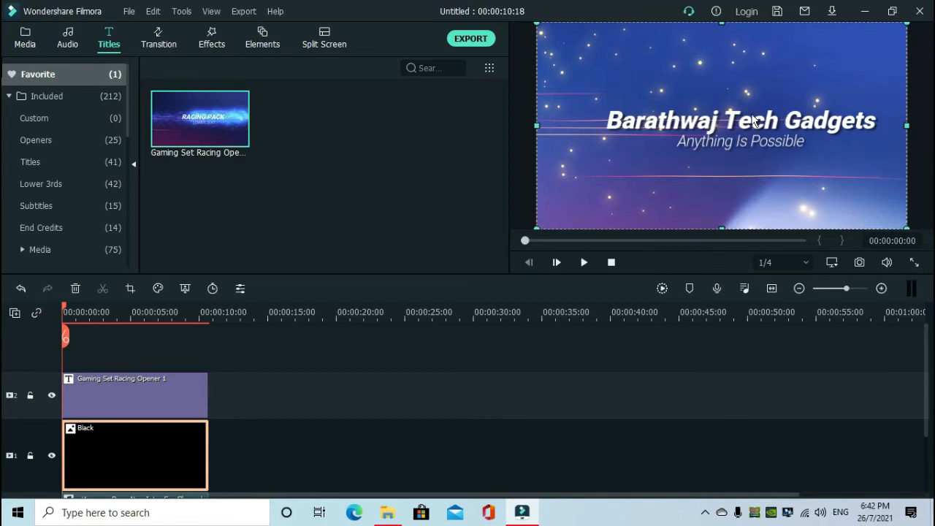
click(582, 262)
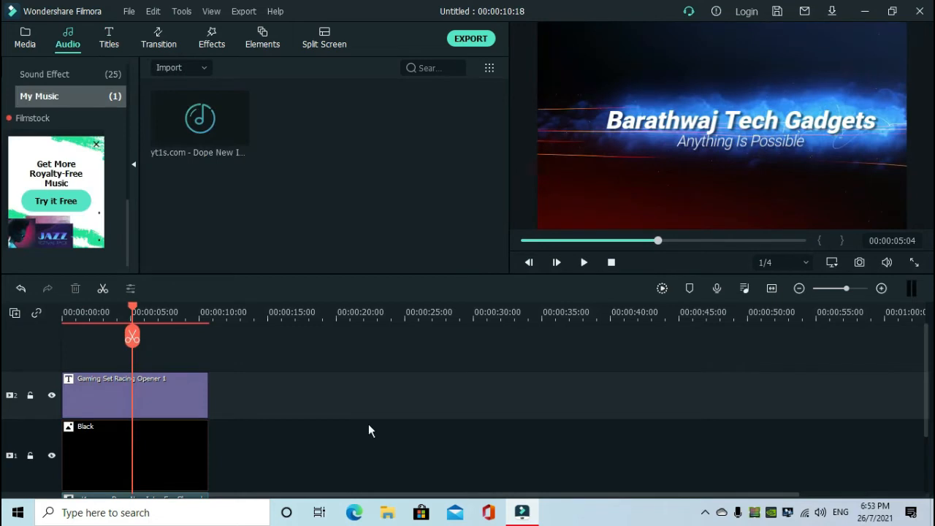
scroll(369, 425, down, 2)
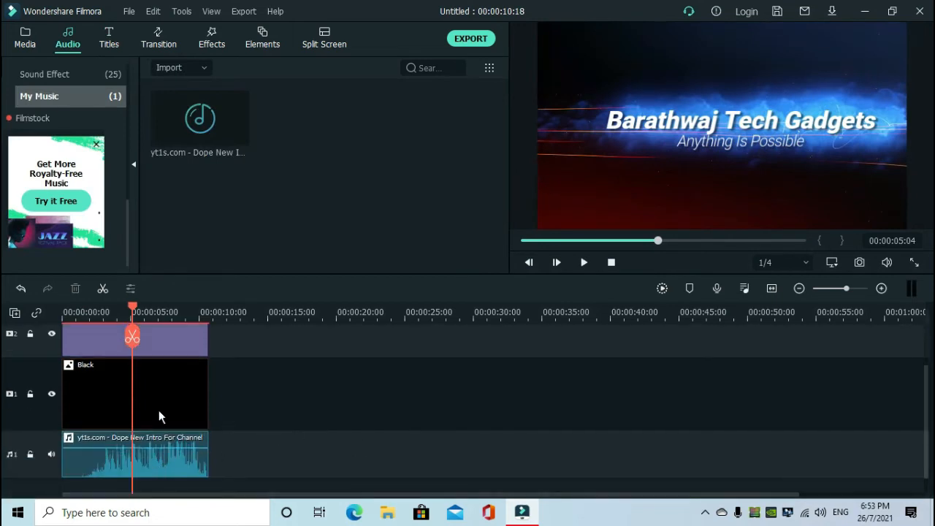
scroll(173, 442, up, 1)
scroll(241, 431, up, 1)
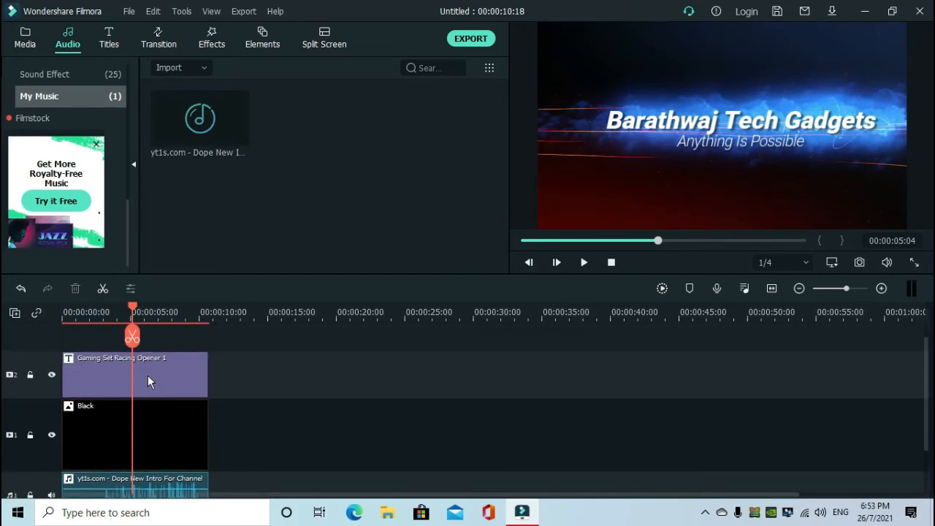
scroll(311, 392, up, 1)
mouse_move(223, 127)
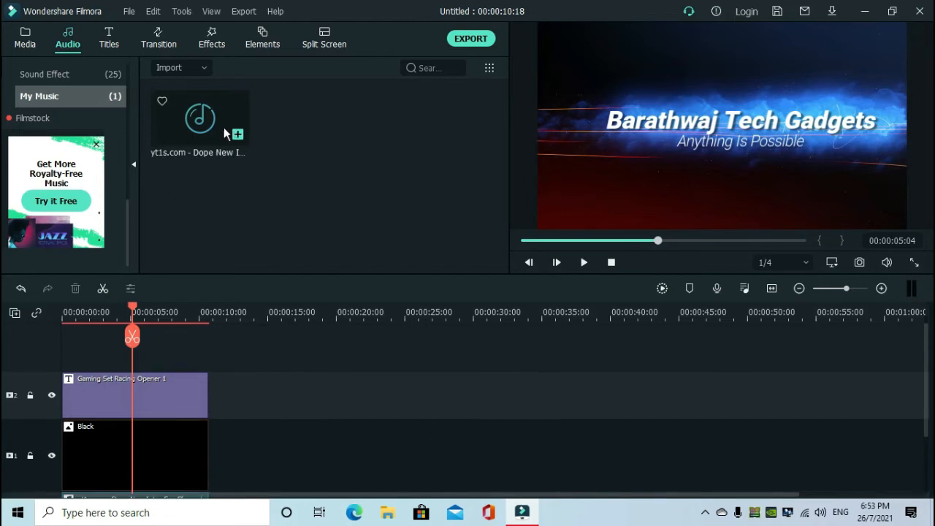
Step: Add the favorite effects Blue Explosion and Bokeh Blur 2 on new tracks above the title, extending each to the title's end
click(211, 41)
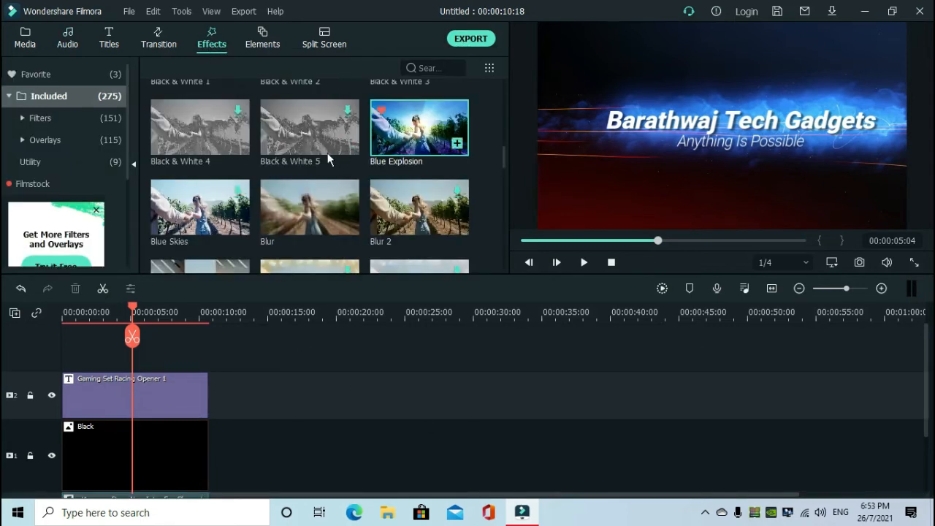
scroll(327, 157, down, 10)
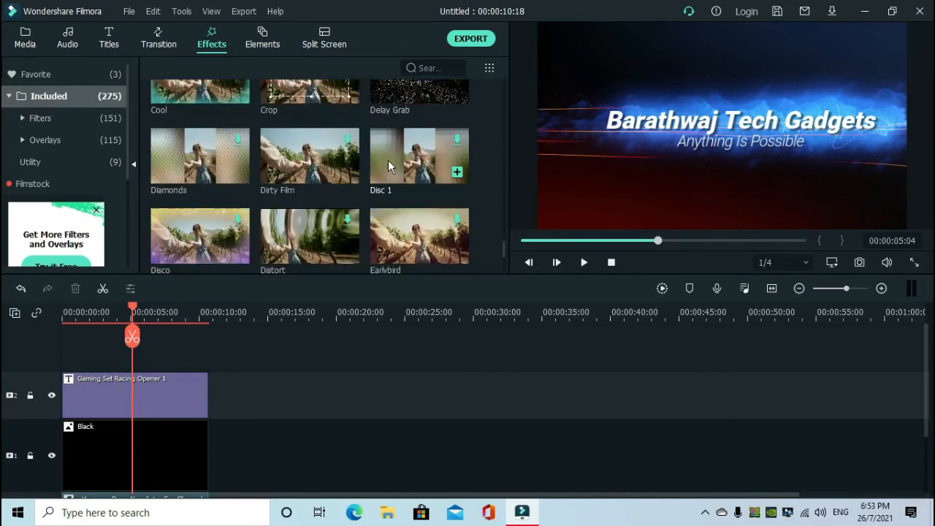
scroll(334, 203, up, 10)
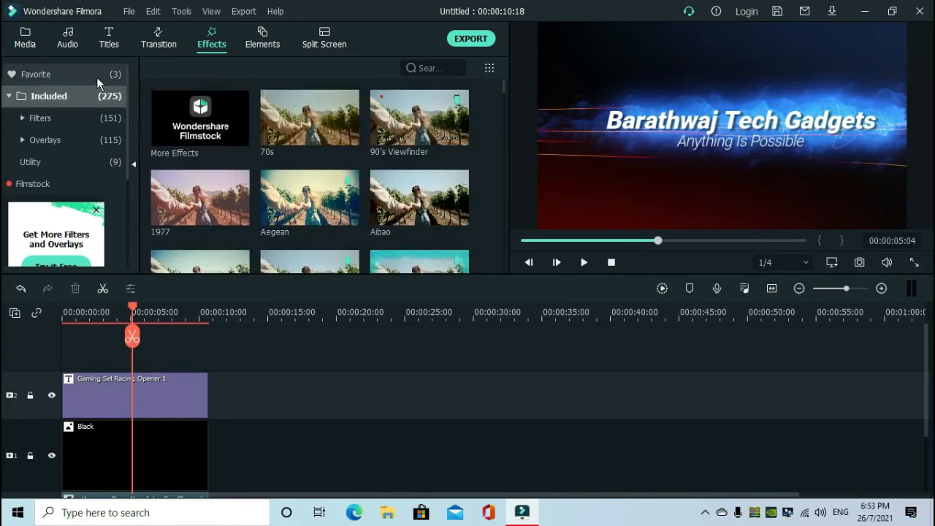
click(97, 76)
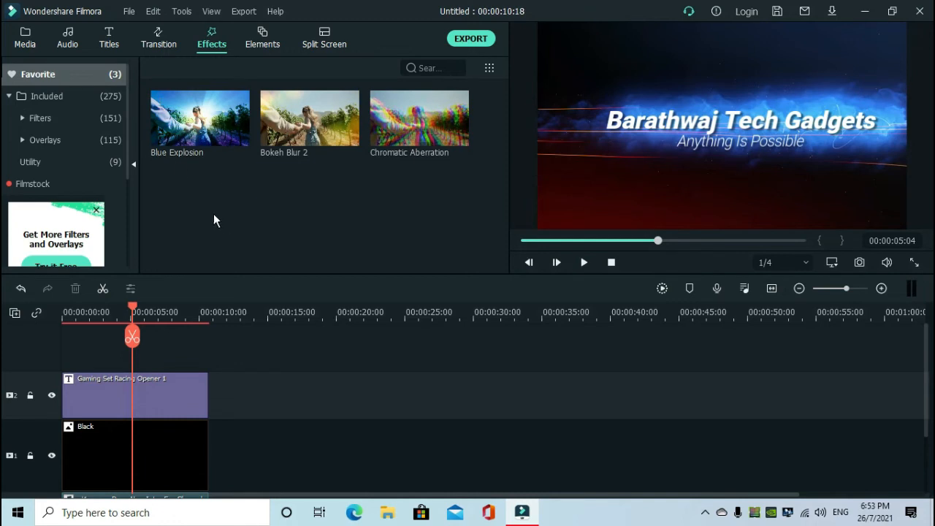
drag(189, 119, 70, 354)
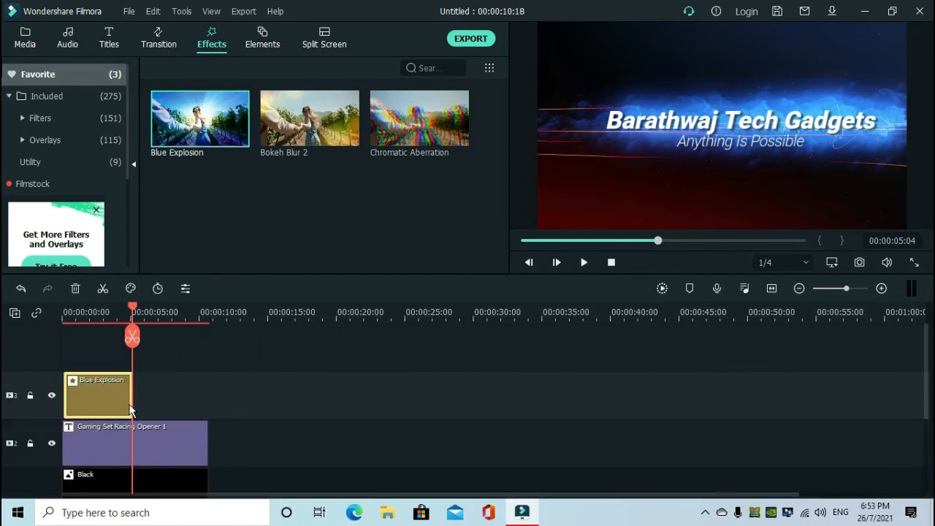
drag(132, 398, 207, 398)
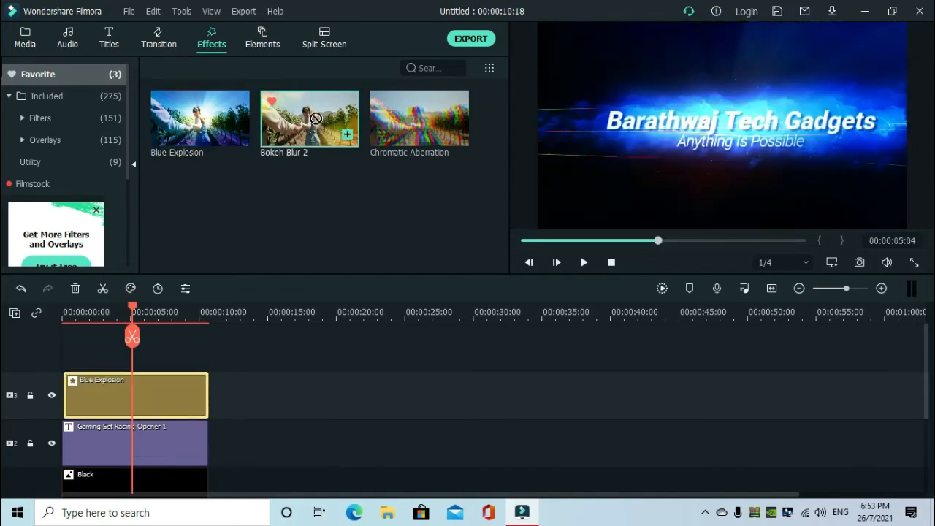
drag(314, 118, 71, 362)
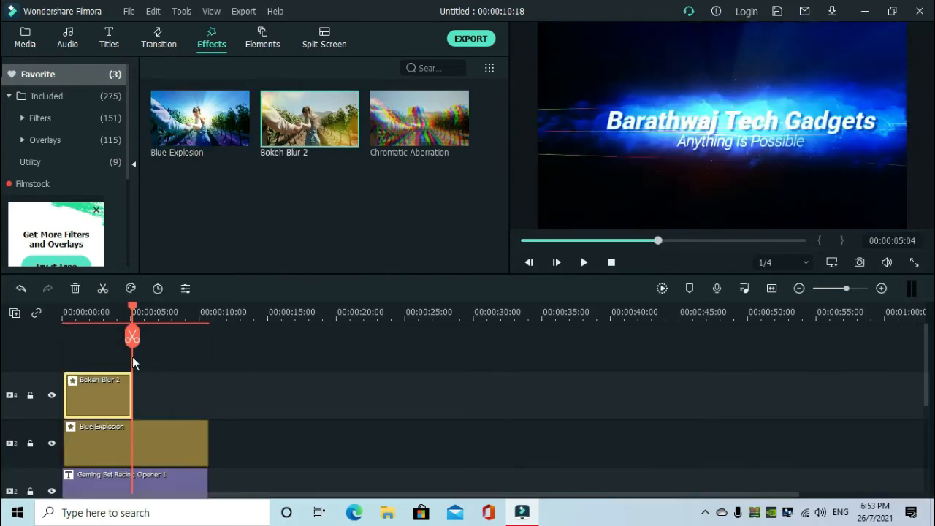
drag(130, 388, 207, 392)
Step: Add the favorite effect Chromatic Aberration on a new track above Bokeh Blur 2, covering the whole intro from its start to its end
drag(415, 110, 64, 356)
drag(146, 369, 212, 388)
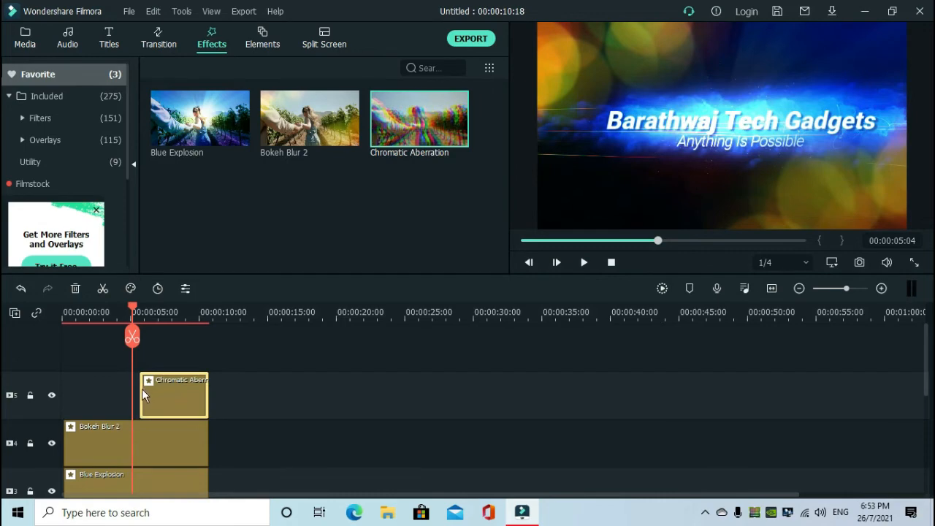
drag(141, 390, 62, 393)
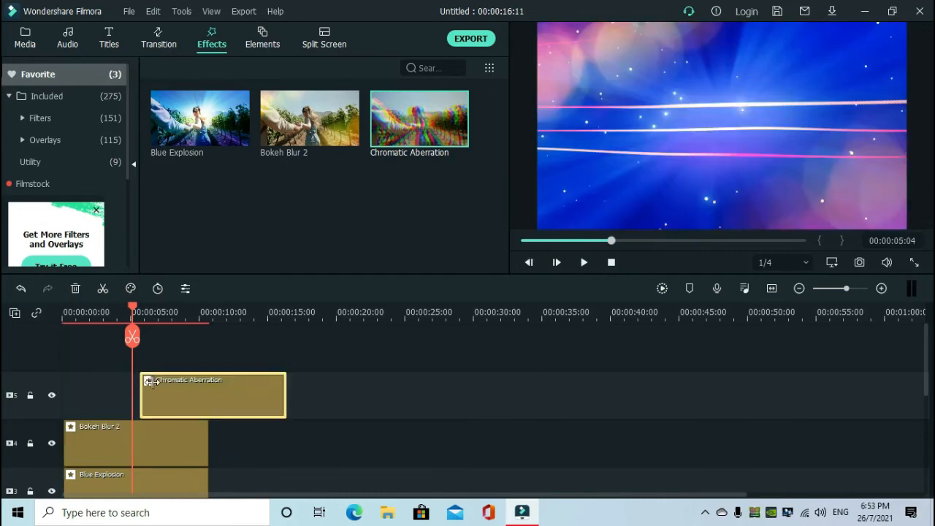
drag(202, 396, 125, 406)
click(294, 383)
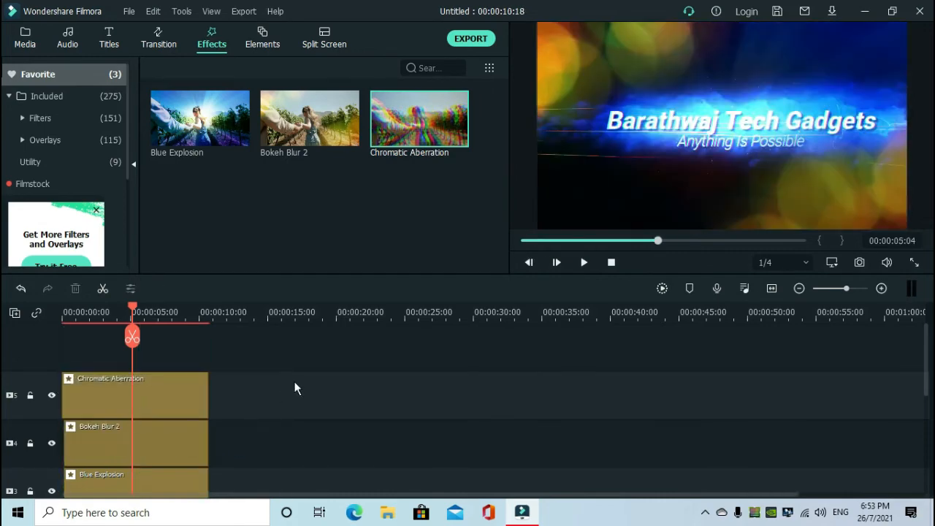
Step: Return the playhead to 00:00:00:00, preview the intro with the three effects, replay it and pause at 00:00:02:05
scroll(299, 370, down, 2)
scroll(299, 376, up, 3)
drag(132, 307, 44, 325)
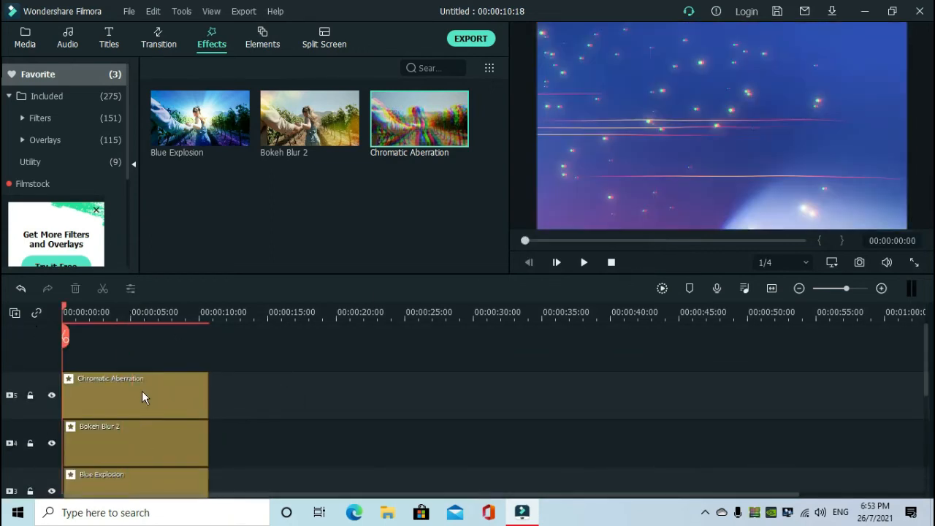
scroll(147, 418, down, 3)
scroll(130, 389, up, 3)
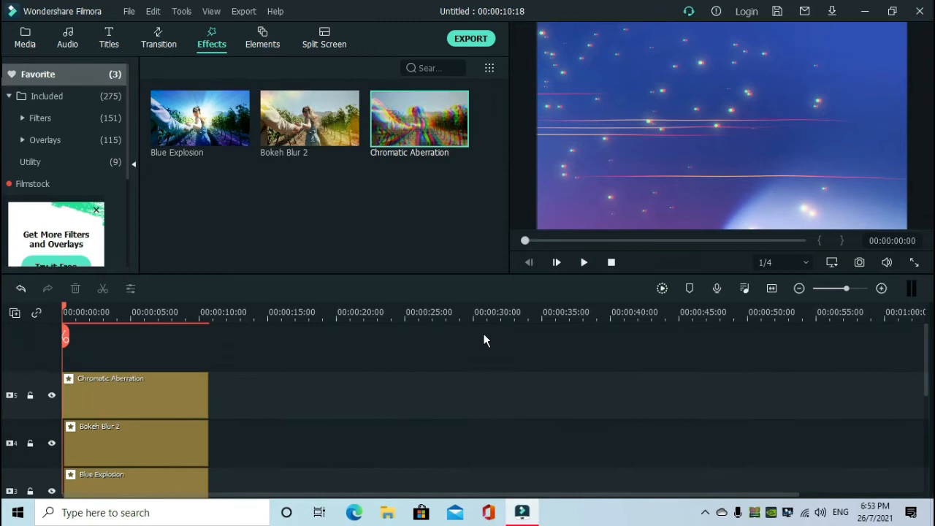
click(588, 265)
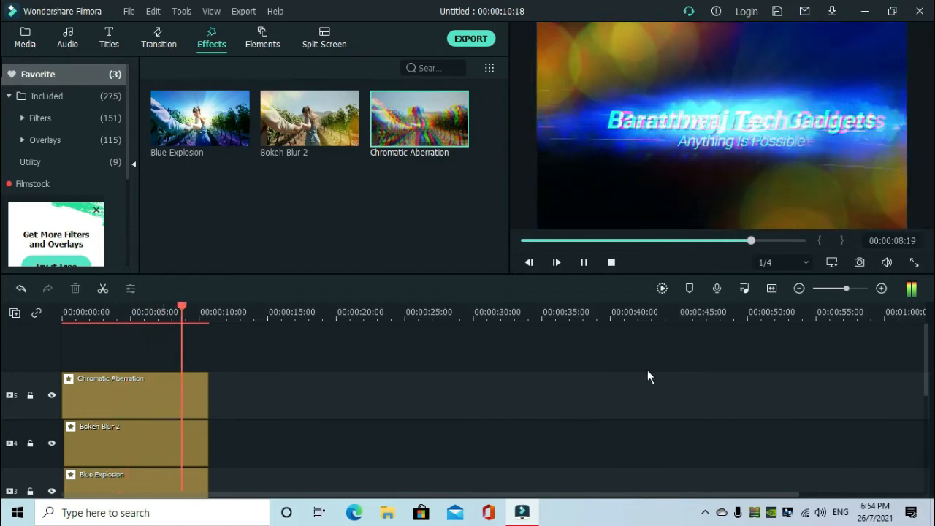
click(583, 263)
scroll(336, 393, down, 3)
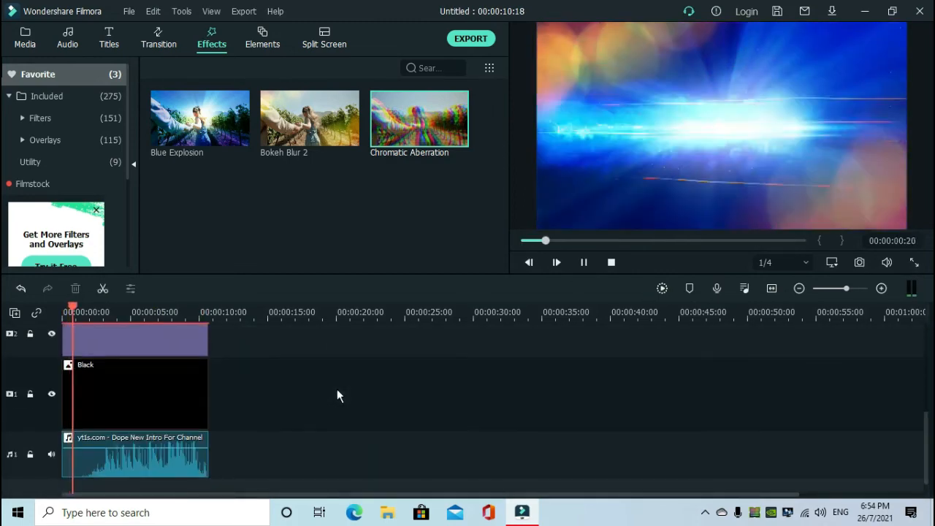
scroll(336, 389, up, 2)
click(583, 262)
Step: Review the stacked timeline tracks from the effect layers down to the music clip
scroll(403, 400, down, 3)
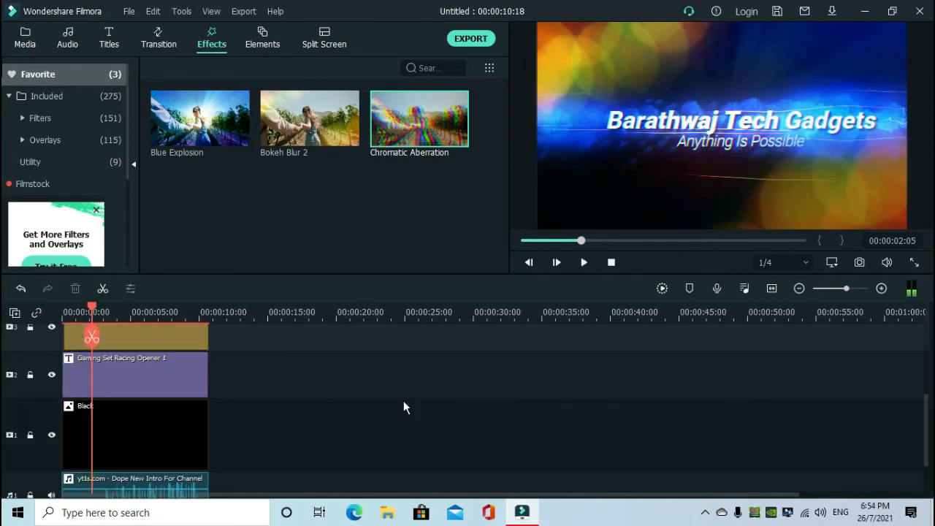
scroll(286, 414, up, 4)
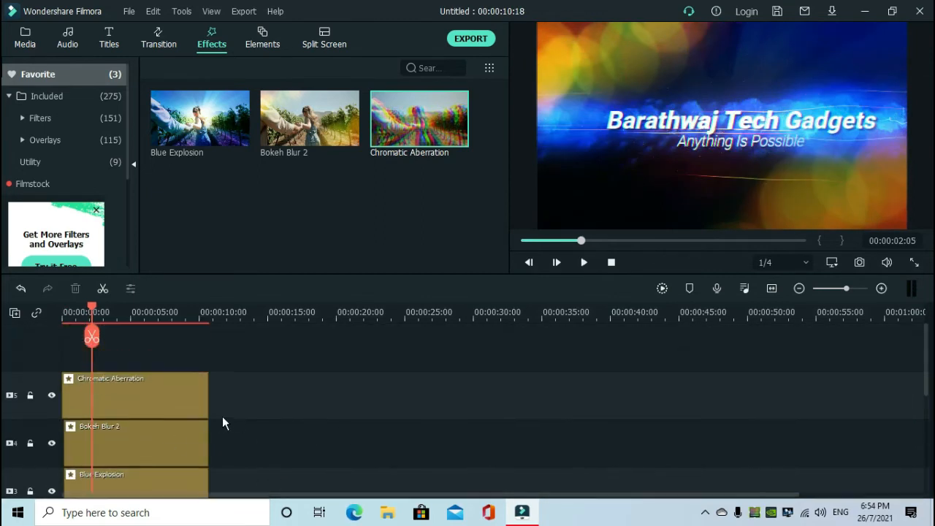
scroll(233, 422, down, 1)
scroll(267, 437, up, 1)
scroll(270, 440, down, 2)
scroll(271, 441, up, 1)
scroll(298, 449, down, 4)
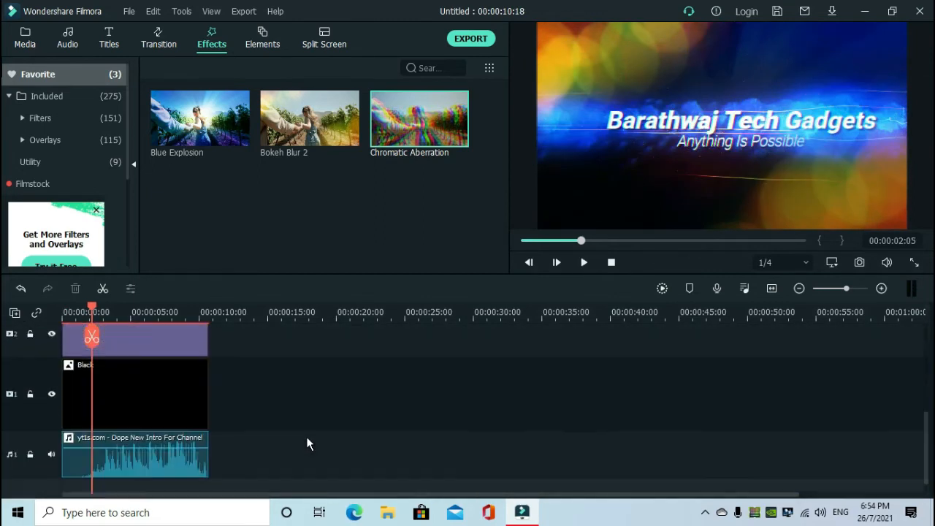
scroll(299, 431, up, 4)
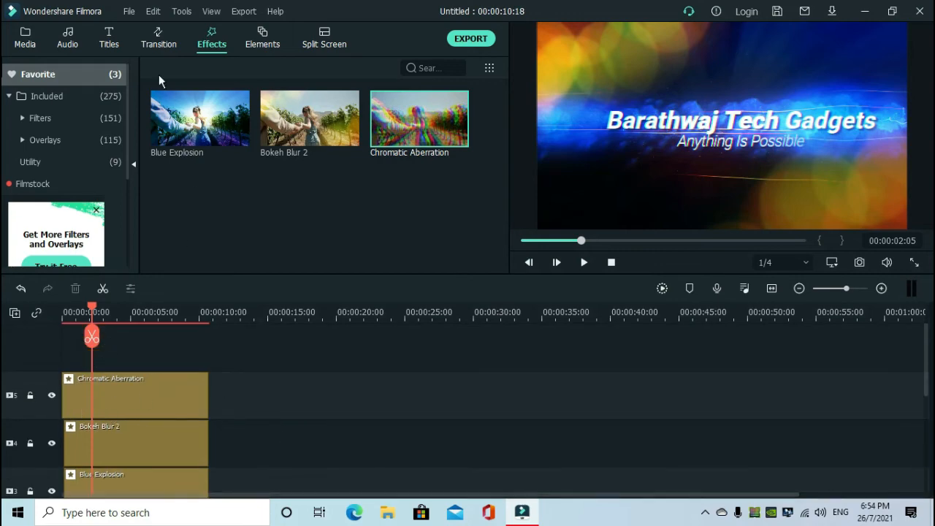
Step: Browse the included transitions and review the timeline tracks from the effect layers to the black background
click(159, 36)
scroll(198, 194, down, 10)
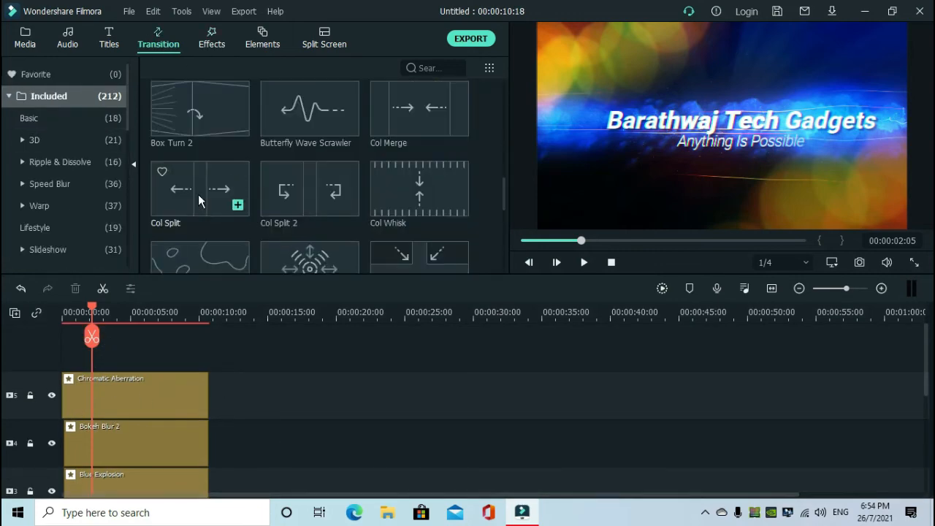
scroll(219, 212, down, 6)
scroll(278, 183, up, 12)
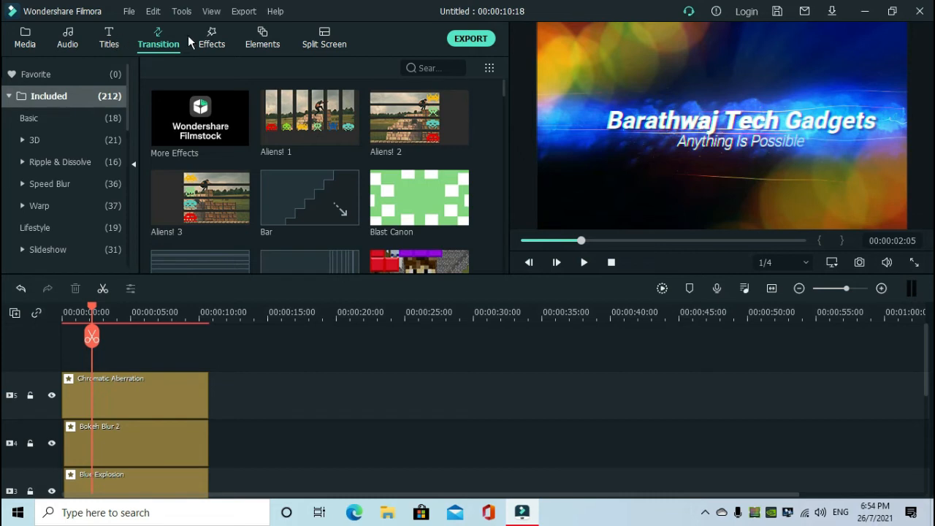
scroll(348, 391, down, 4)
scroll(346, 377, up, 1)
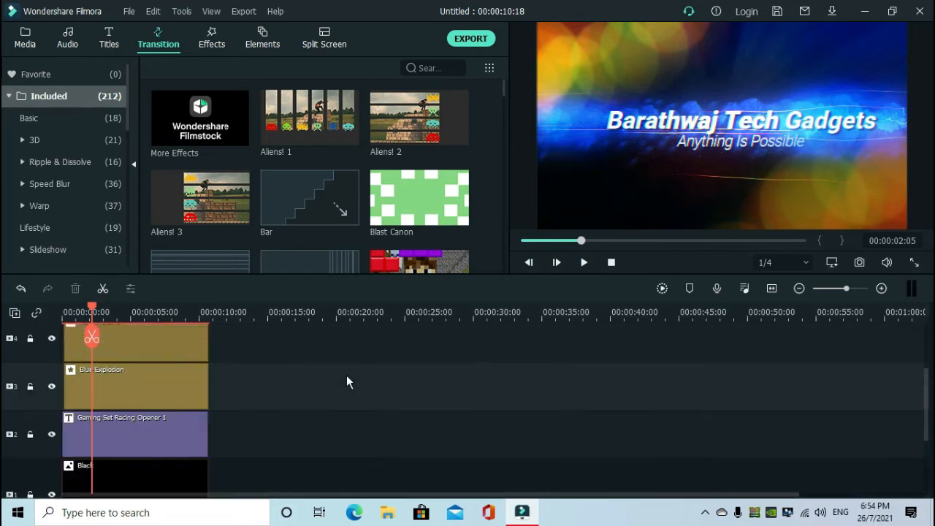
scroll(347, 379, up, 2)
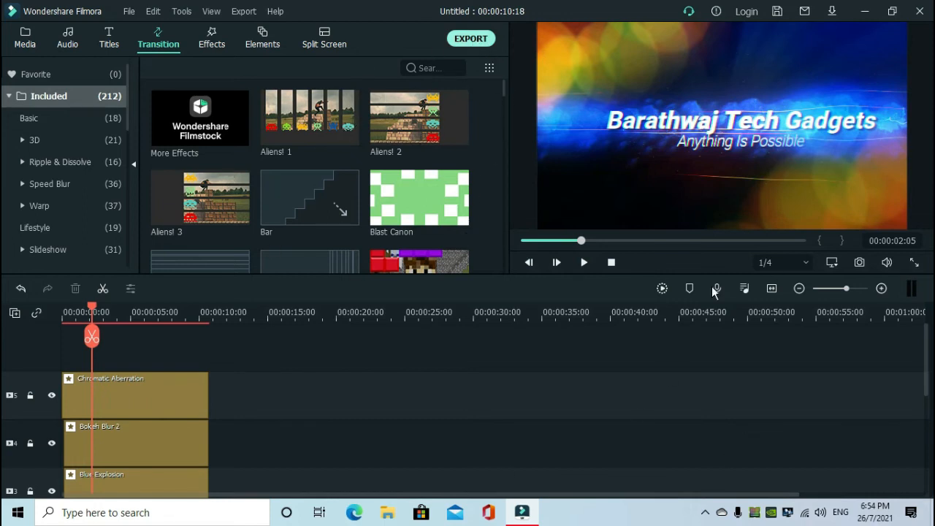
Step: Start a local MP4 export of the project and name the output file intro
key(ctrl+e)
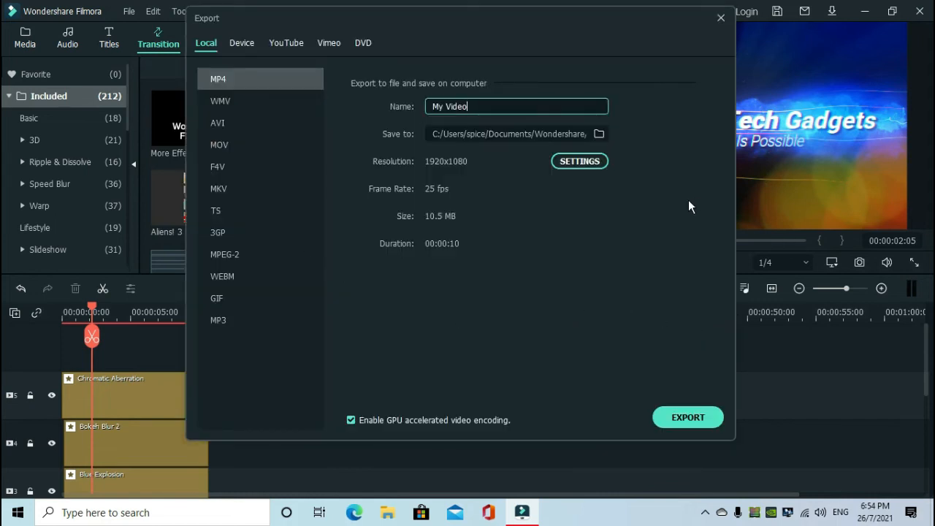
drag(511, 110, 334, 107)
text(intro)
Step: Configure the export with Better quality, 1280x720 resolution and a 60 fps frame rate, and accept the settings
click(576, 162)
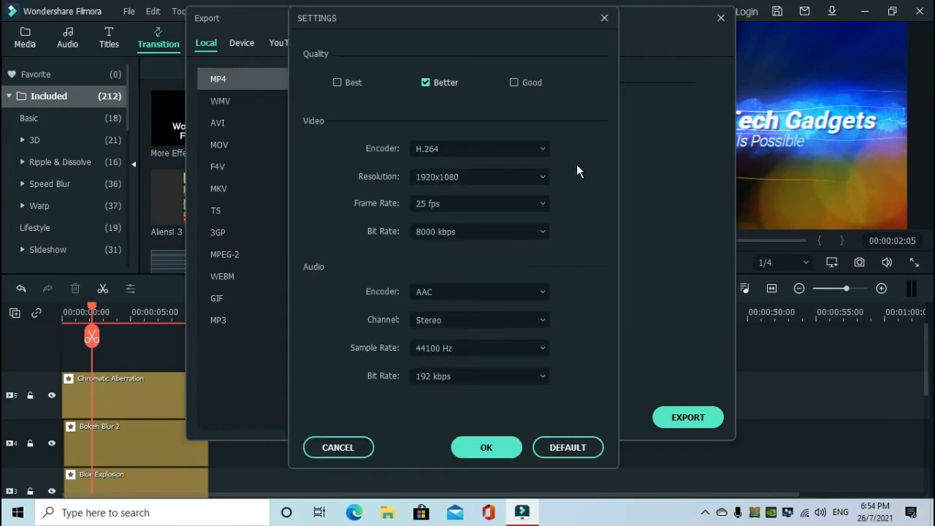
click(521, 81)
click(433, 79)
click(468, 174)
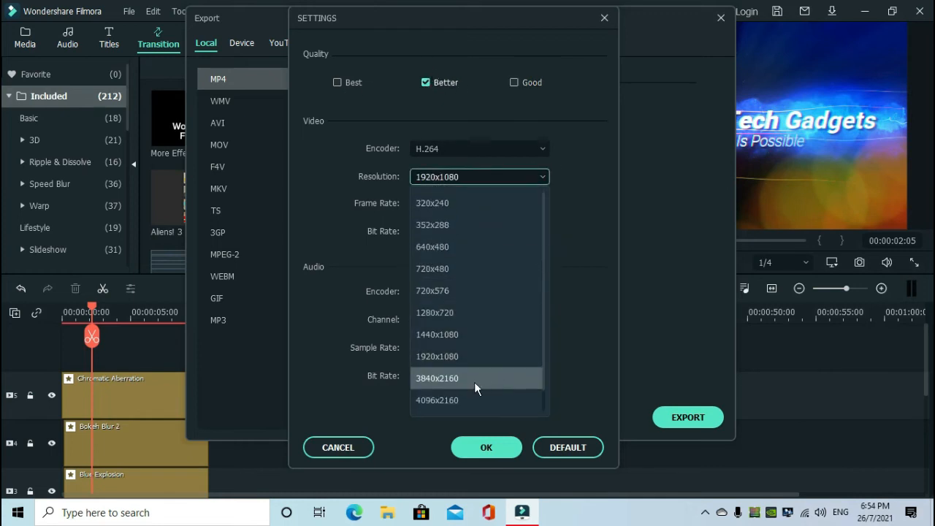
click(461, 312)
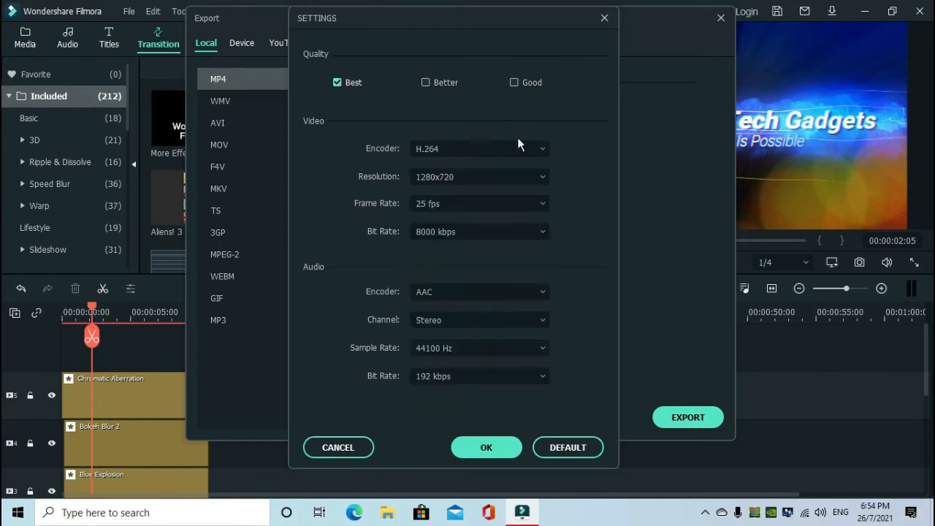
click(508, 203)
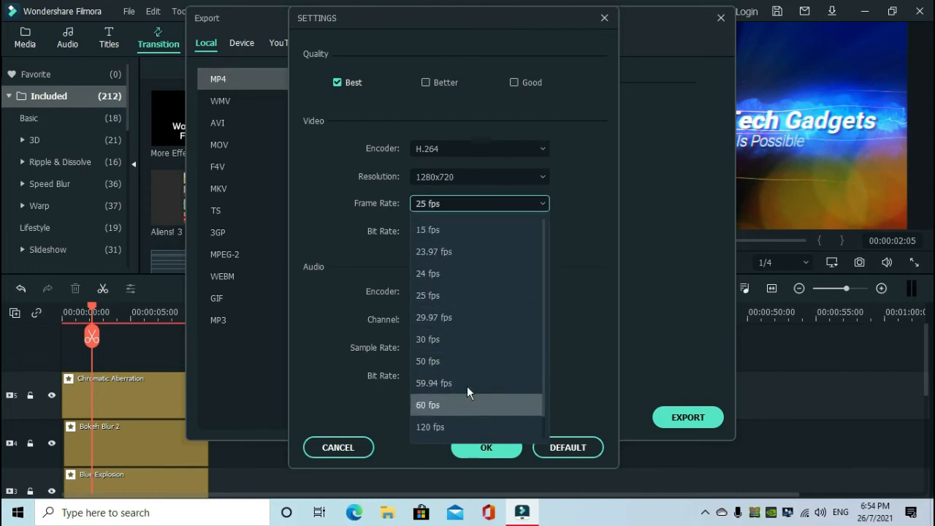
click(463, 399)
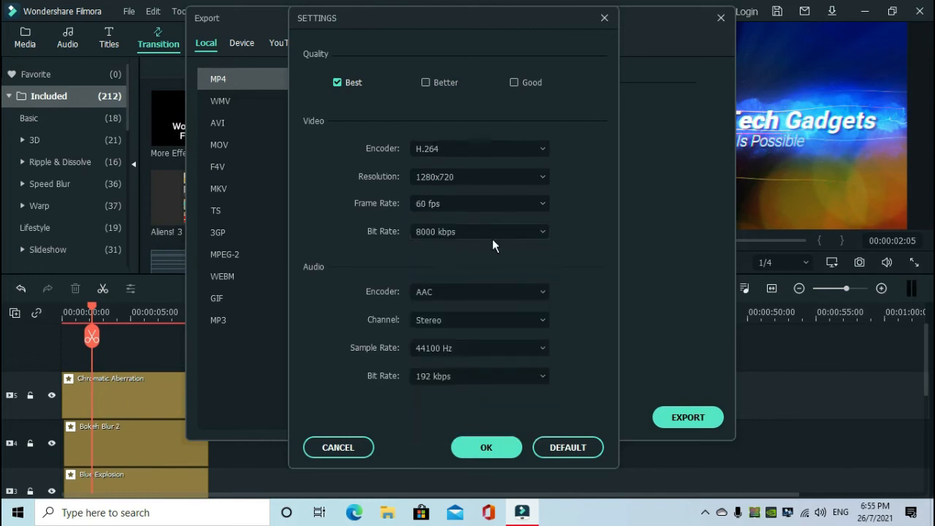
click(456, 82)
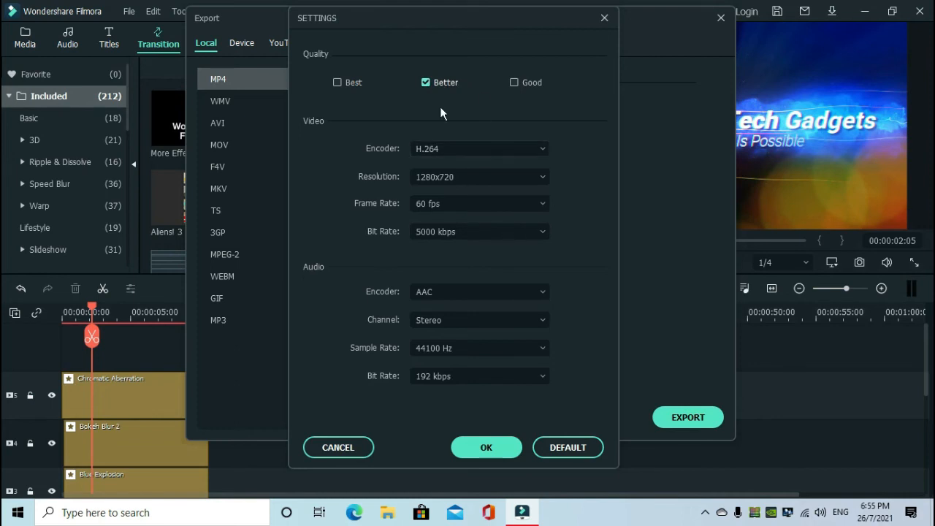
click(471, 439)
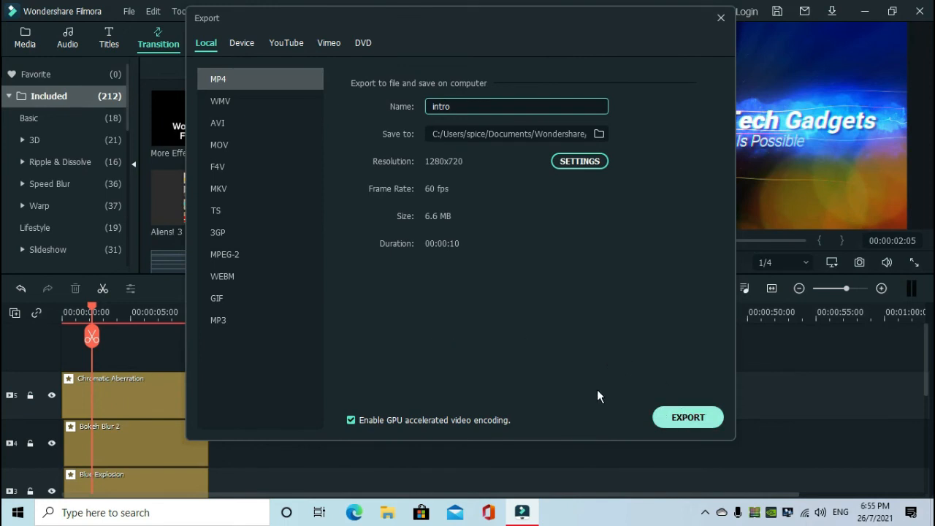
Step: Export the video and select the finished intro file in the Output folder in File Explorer
key(Escape)
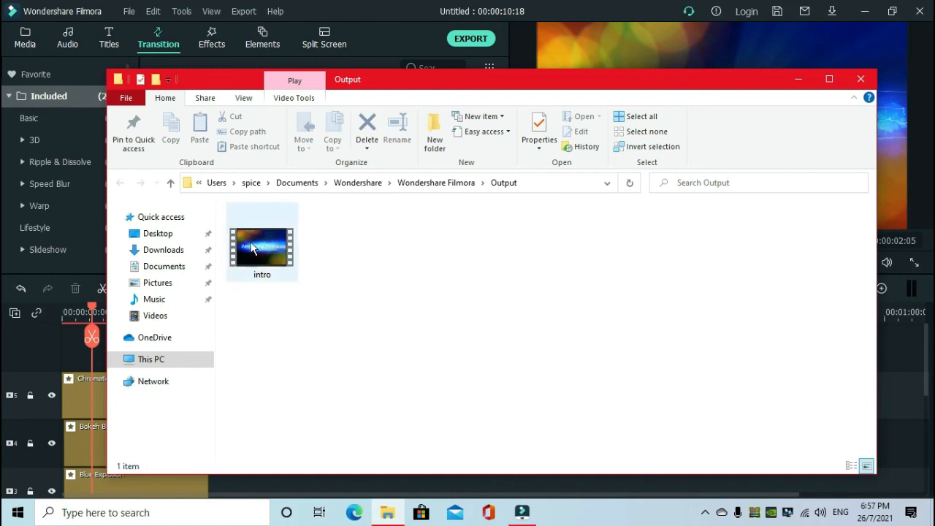
click(272, 259)
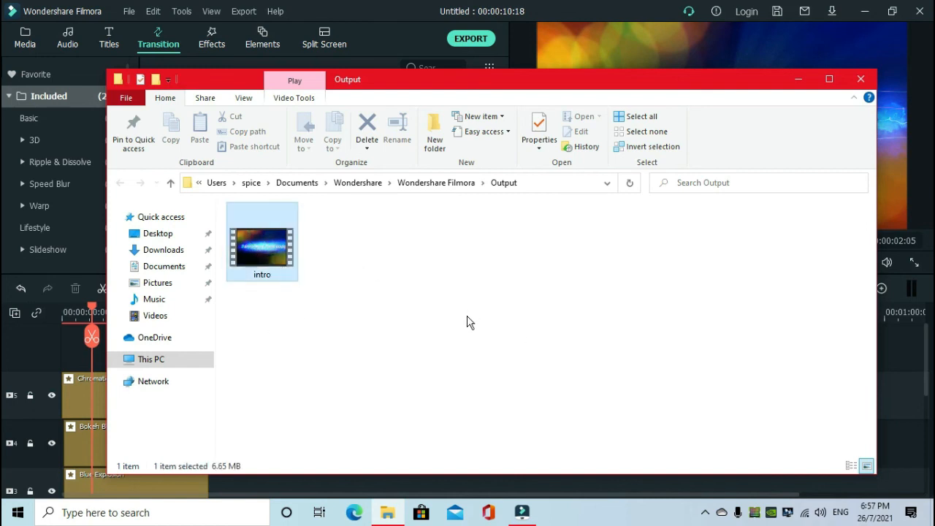